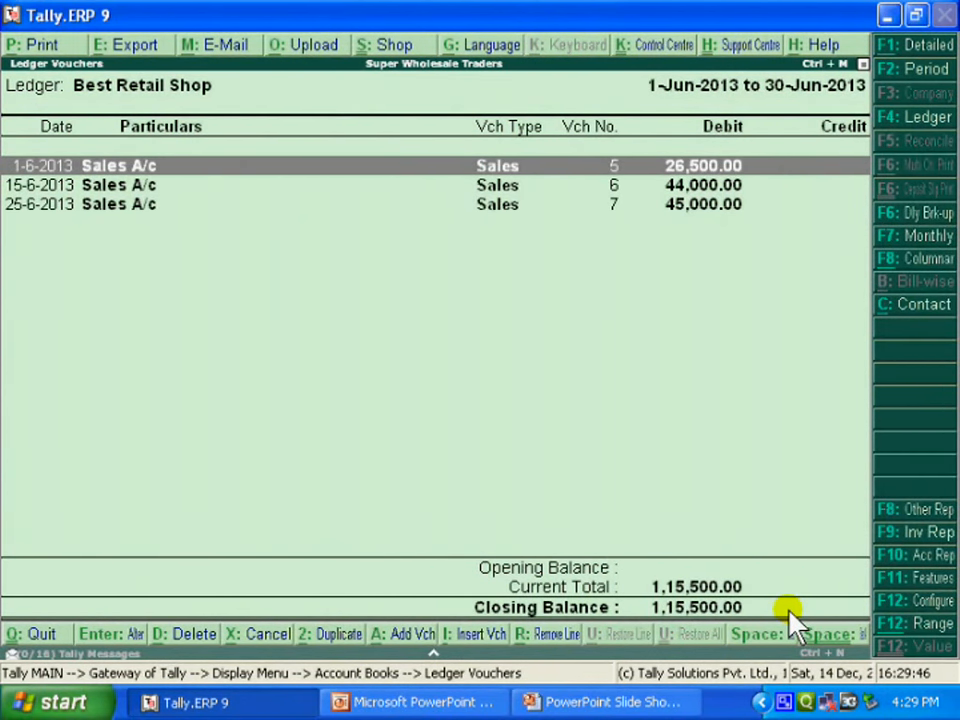
Step: Leave the ledger report and start a new credit note in voucher mode
key("Escape")
key("Escape")
key("Escape")
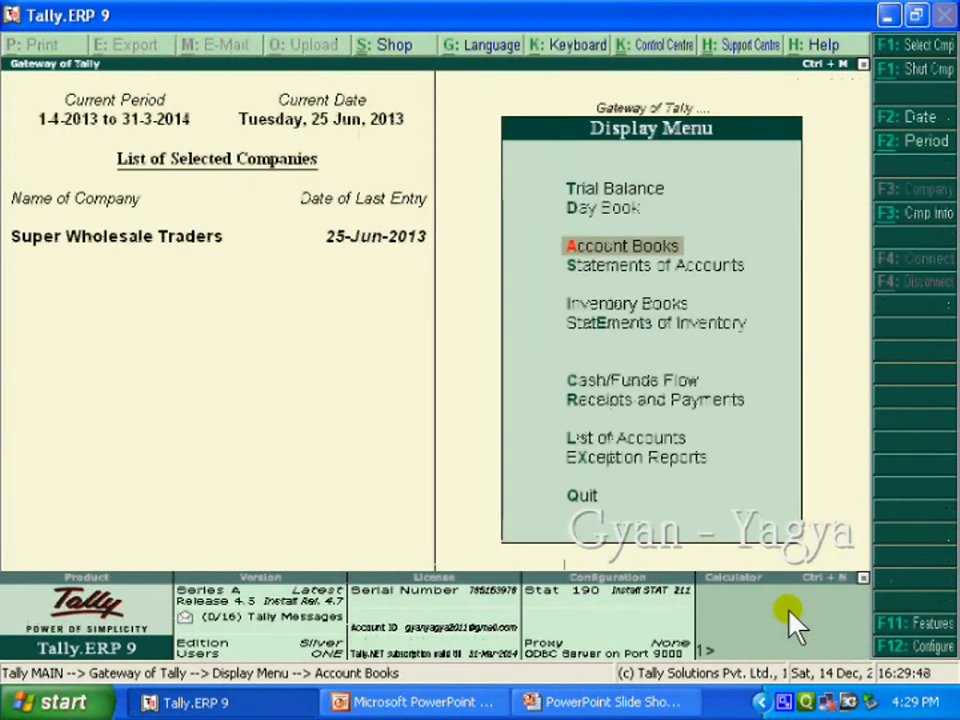
key("Escape")
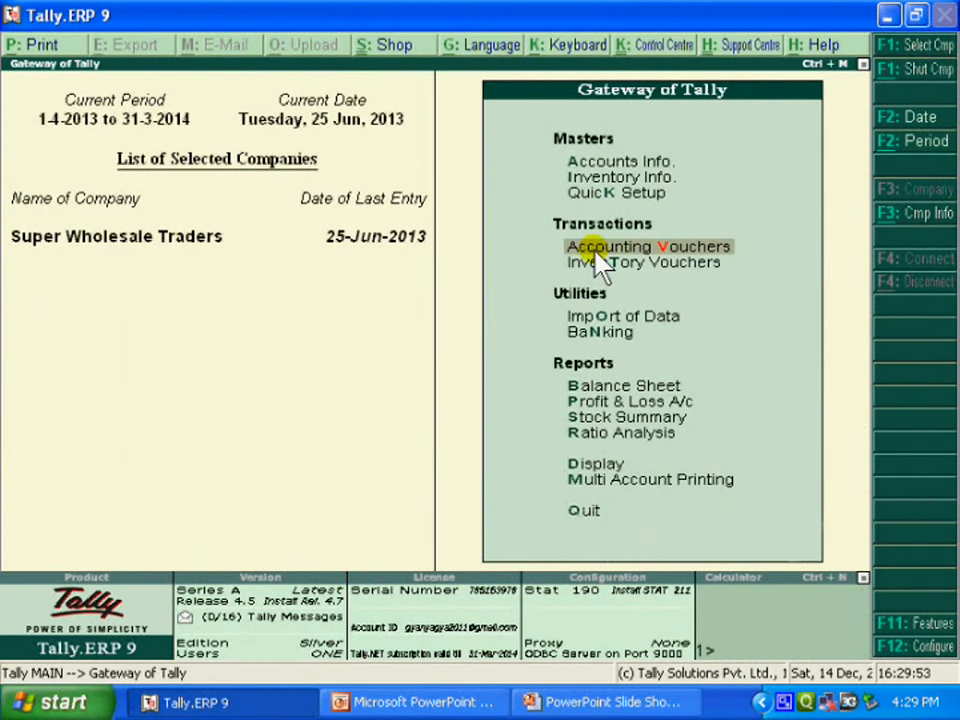
left_click(597, 252)
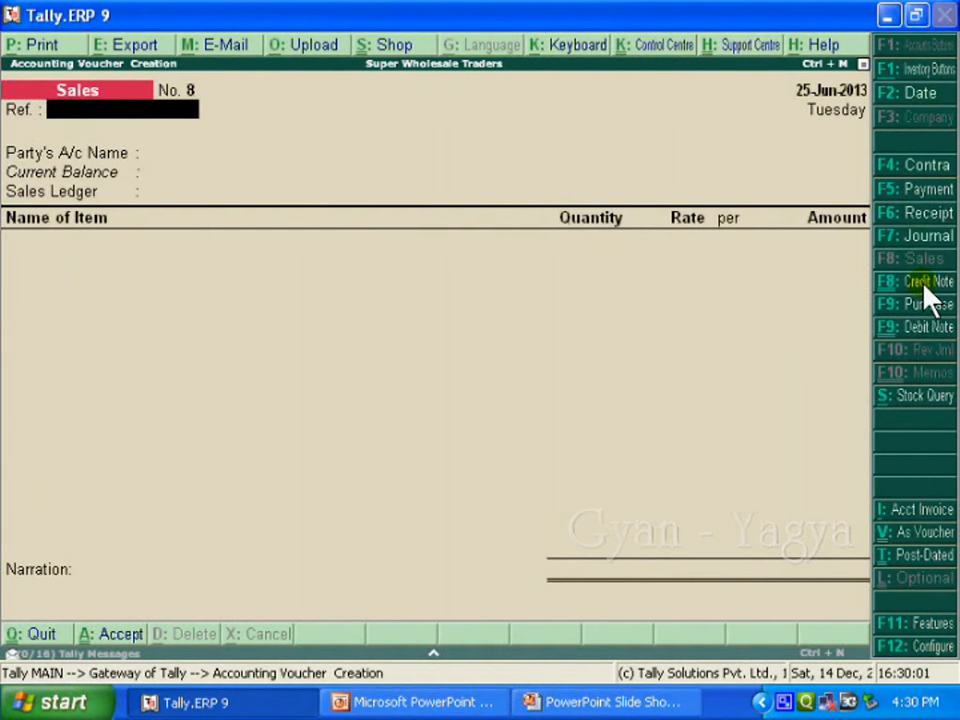
left_click(925, 284)
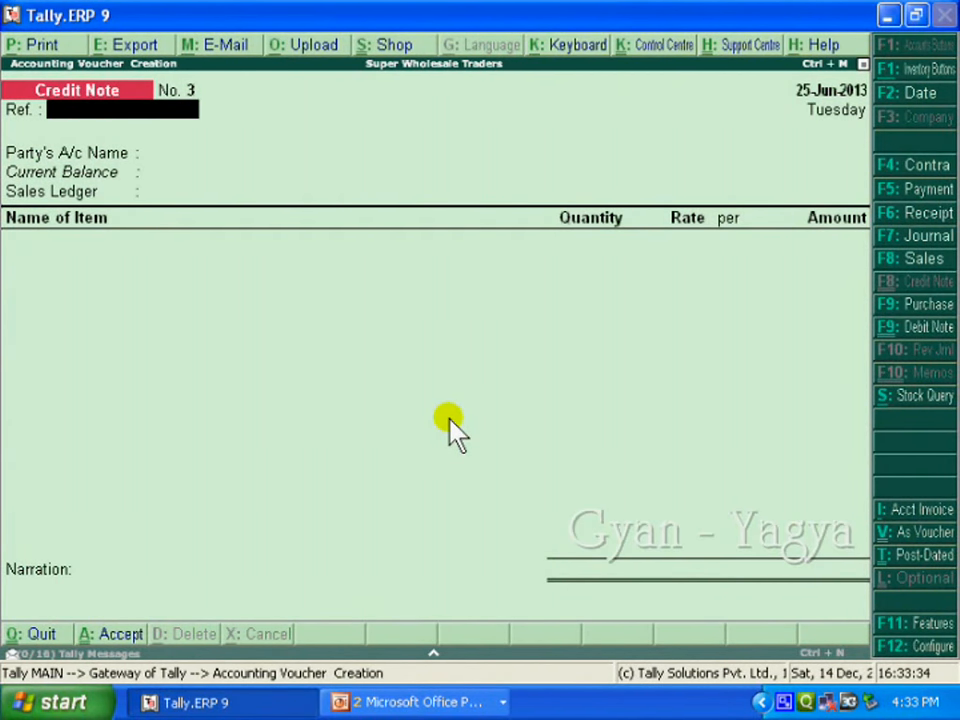
left_click(925, 545)
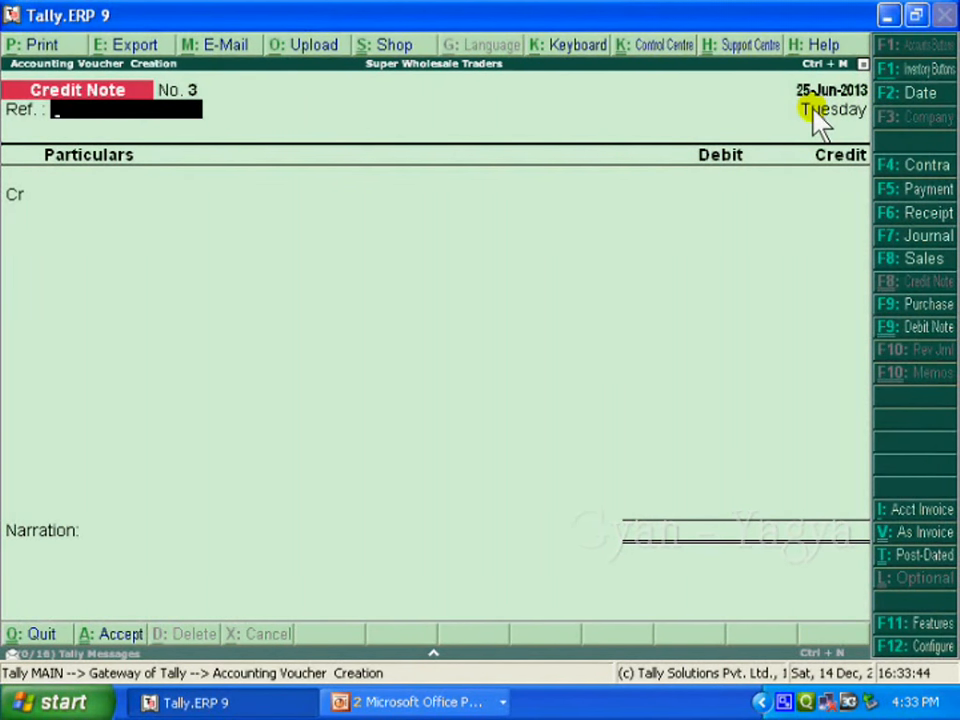
Step: Date the credit note 30-Jun-2013 and enter "Target achievement" as its reference
key("F2")
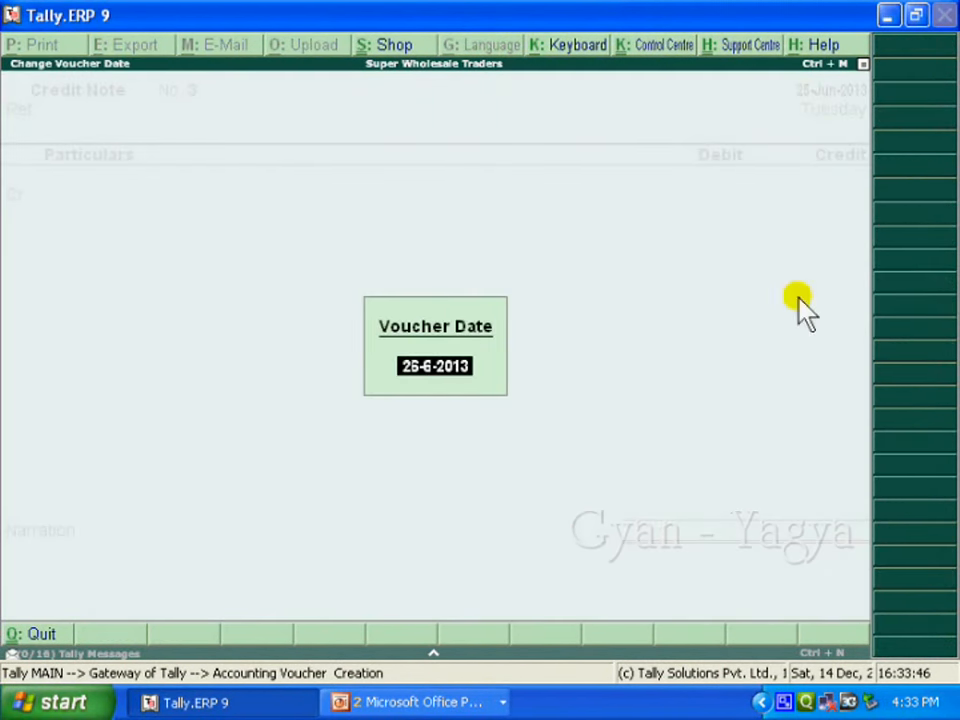
type("30")
key("Return")
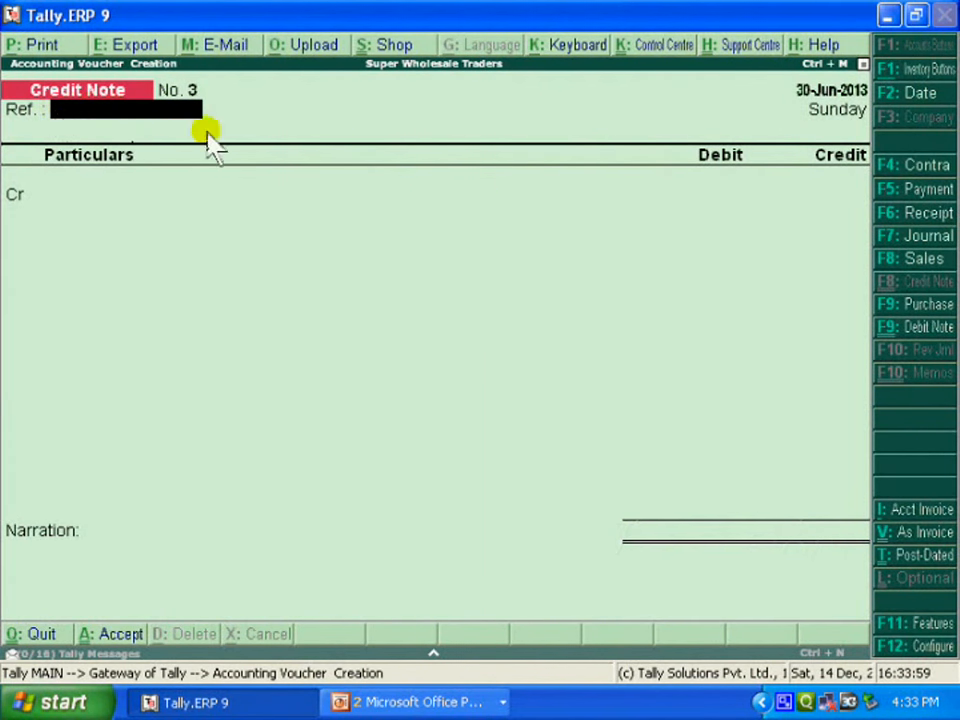
type("T")
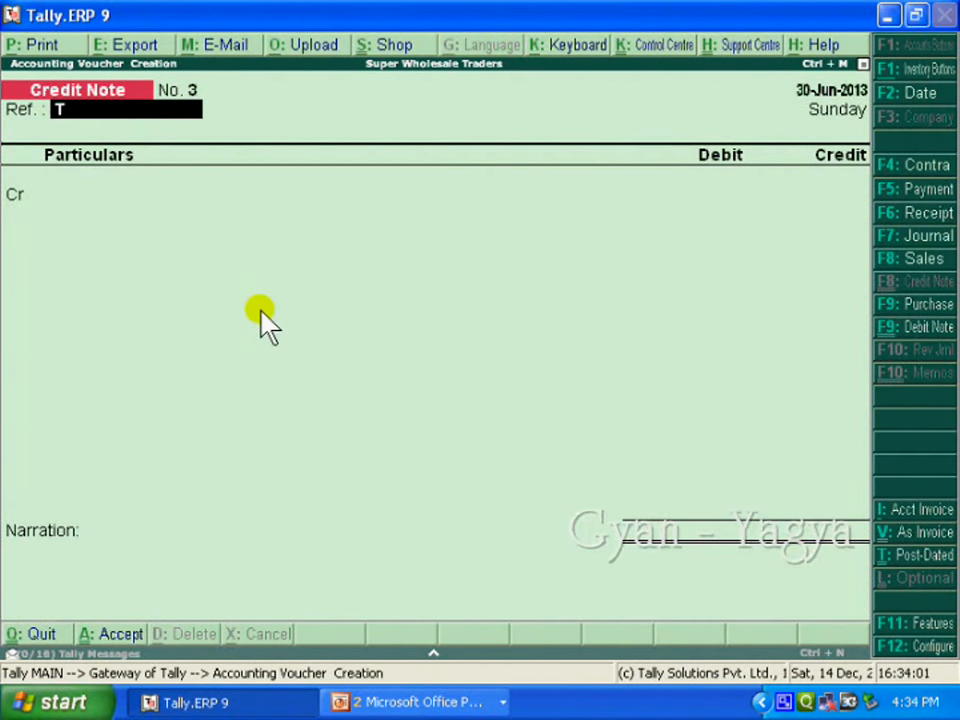
type("arget achievement")
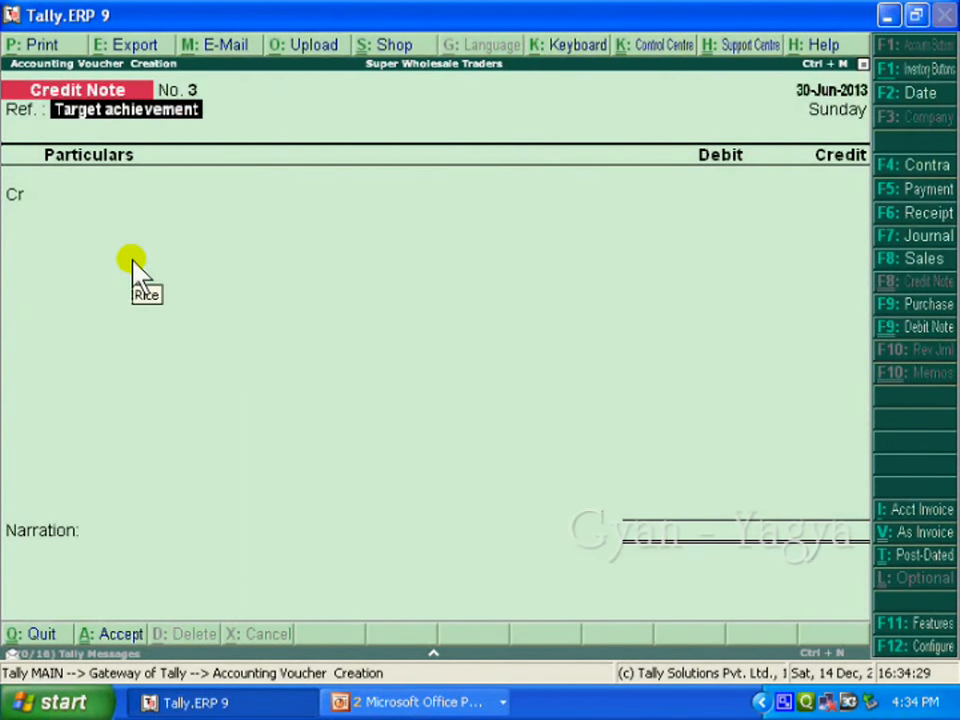
key("Return")
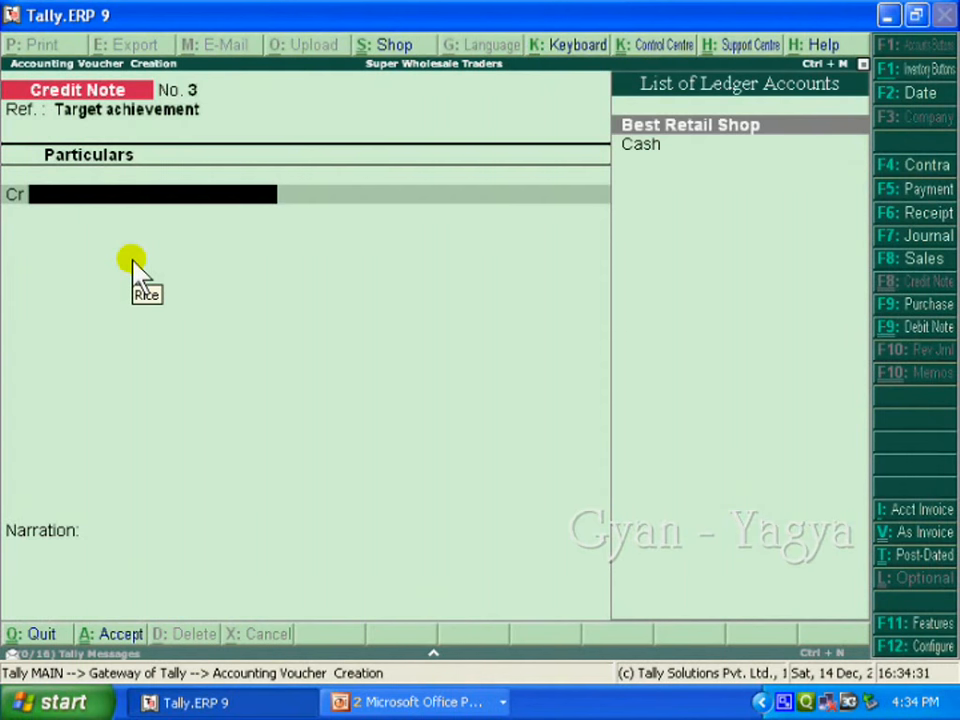
Step: Credit the Best Retail Shop ledger with 1155 on the first line of the credit note
key("Return")
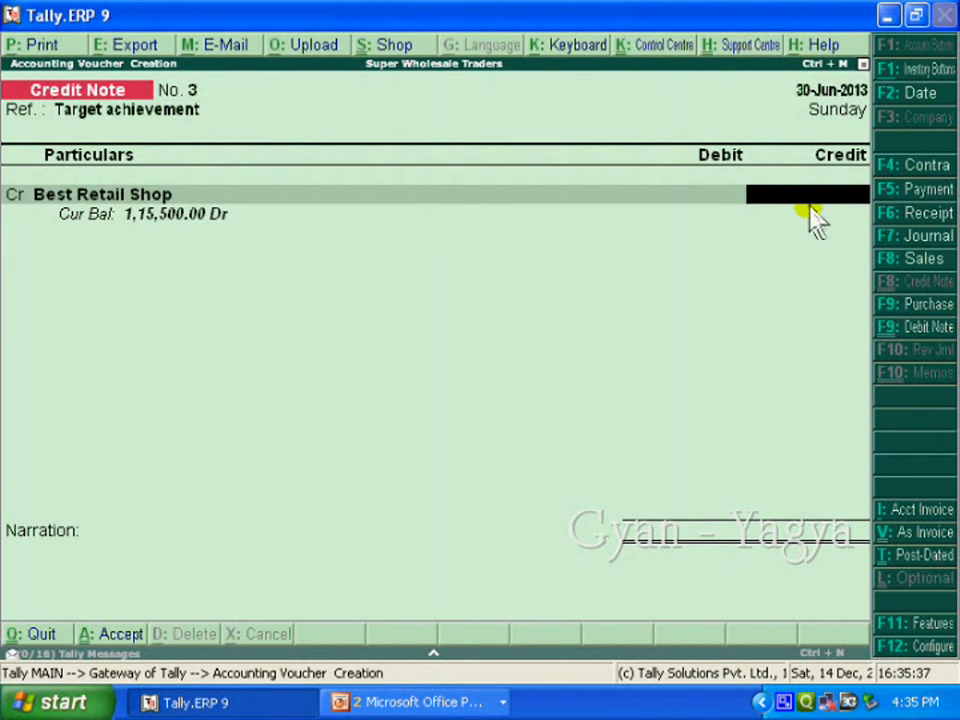
type("1155")
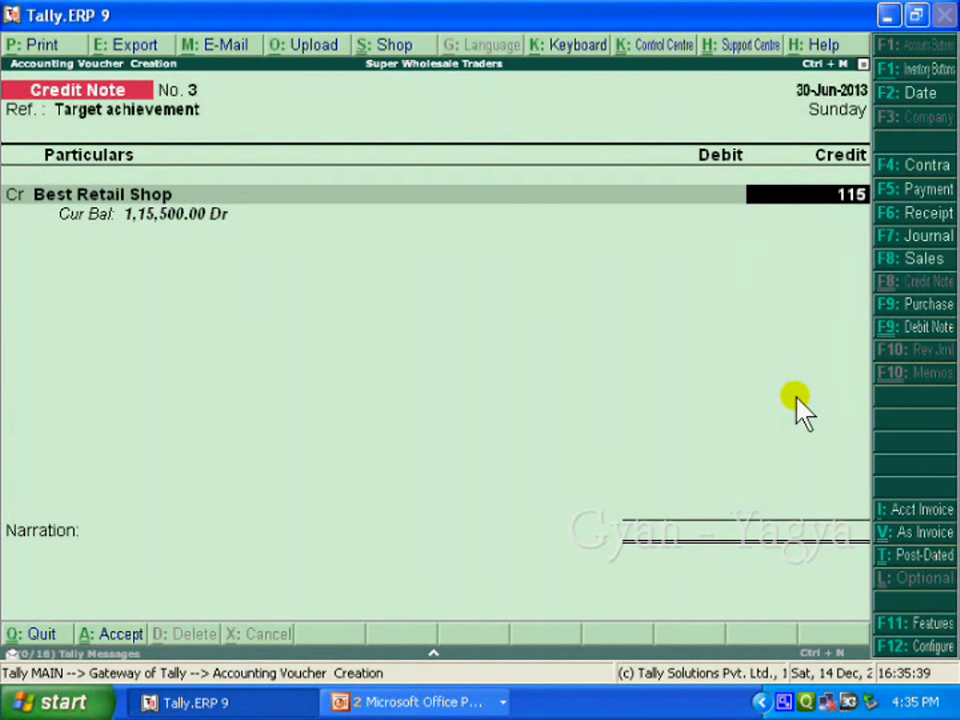
key("Return")
Step: Begin creating a new ledger named "Incentive Paid" from the credit note's debit line, without an alias
key("Down")
key("Down")
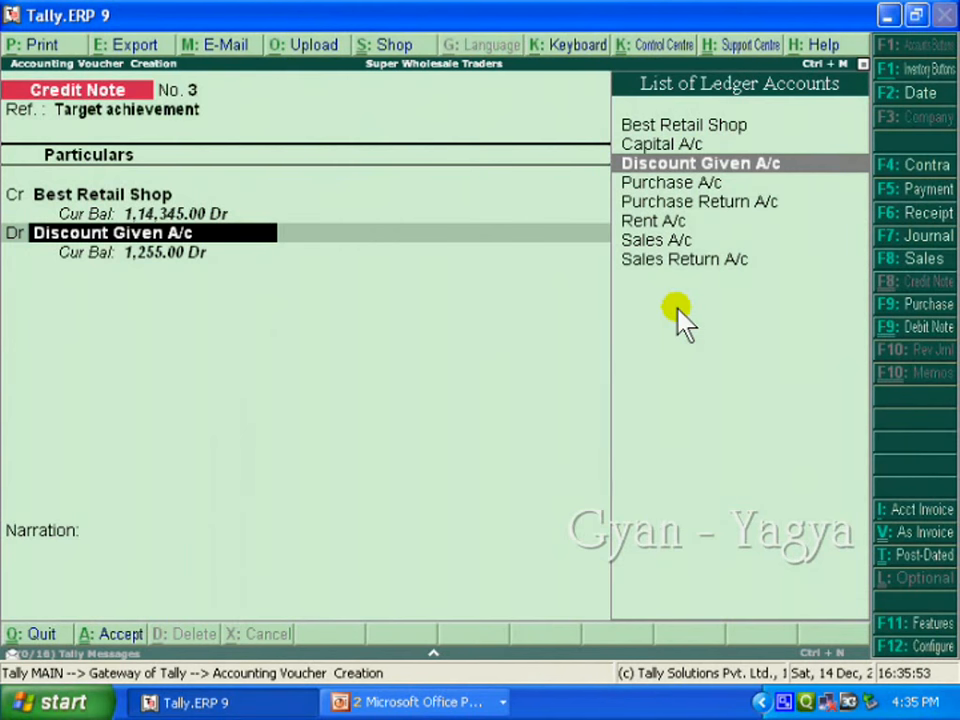
key("alt+c")
type("Incen")
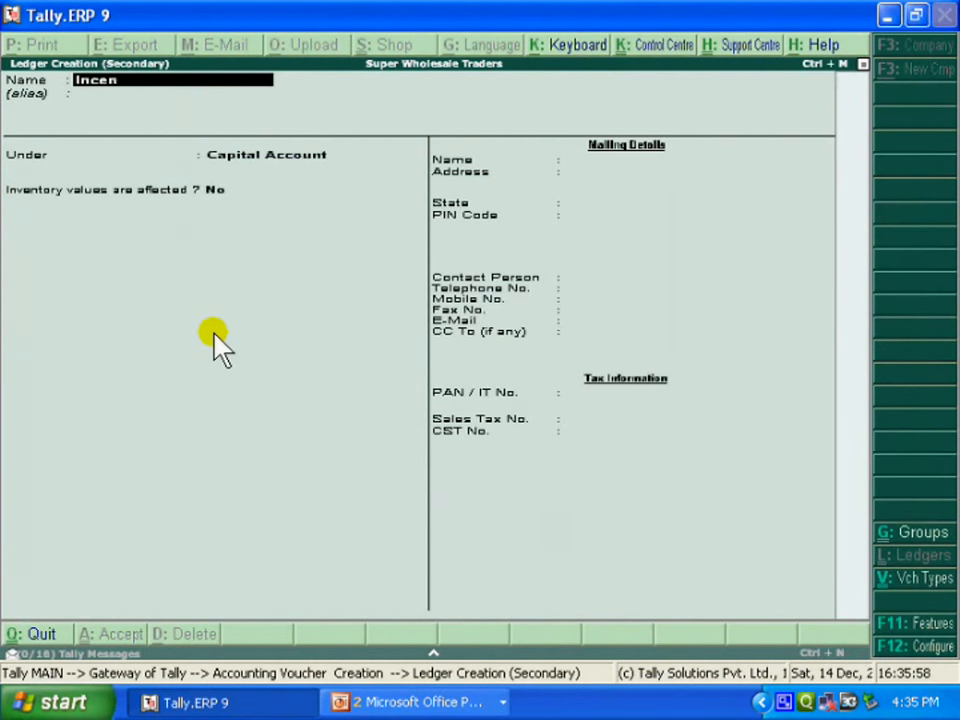
type("tive Paid")
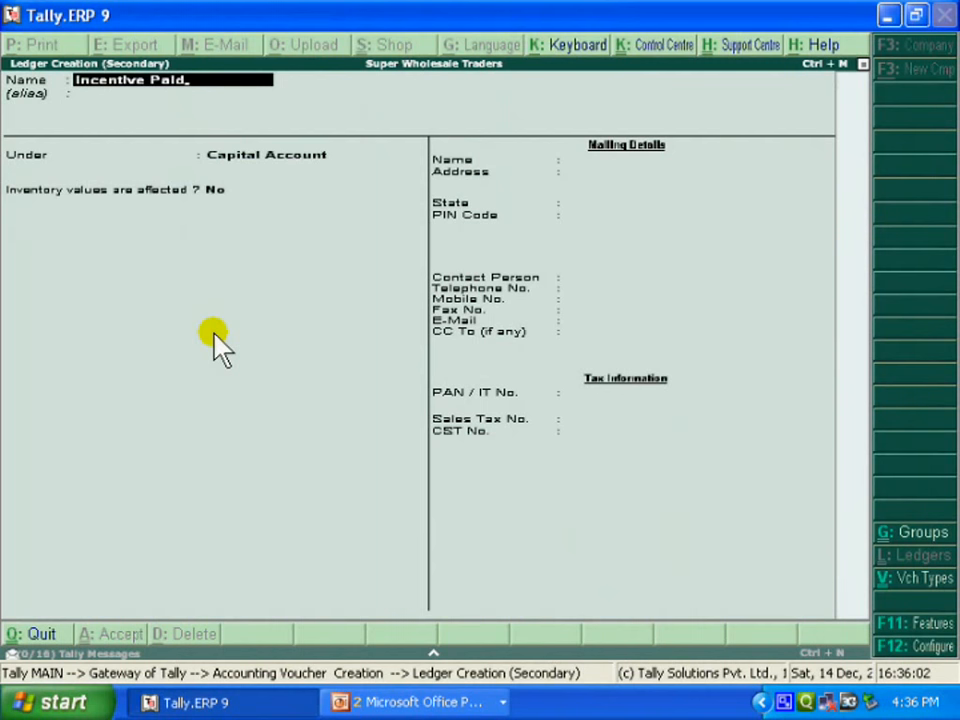
key("Return")
key("Return")
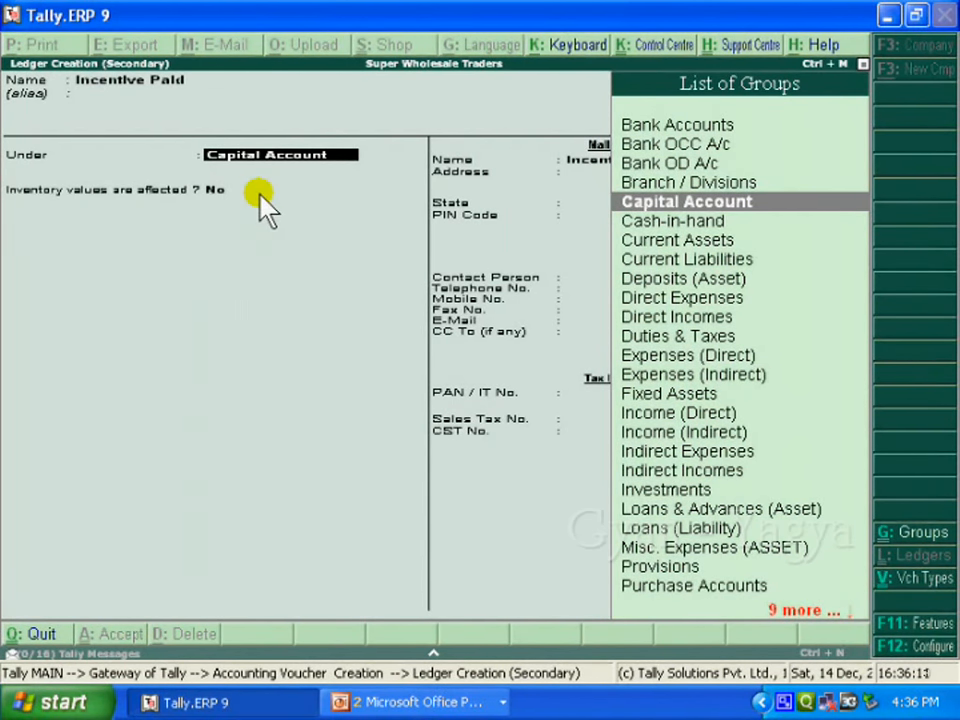
Step: Place the Incentive Paid ledger under Indirect Expenses and save it for use on the debit line
key("BackSpace")
type("In")
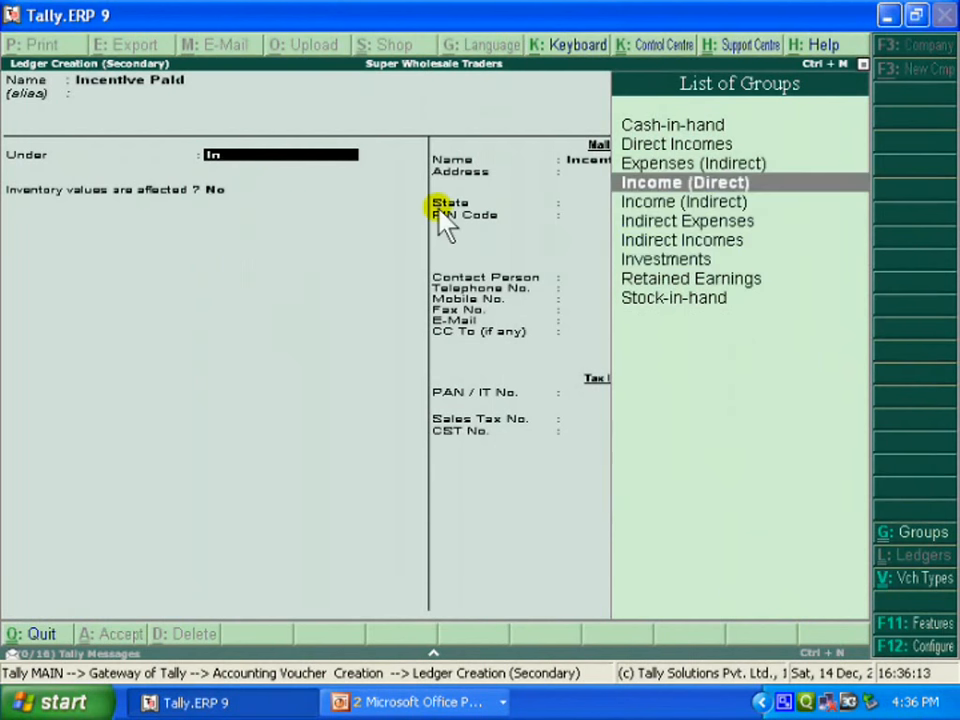
key("Down")
key("Down")
key("Return")
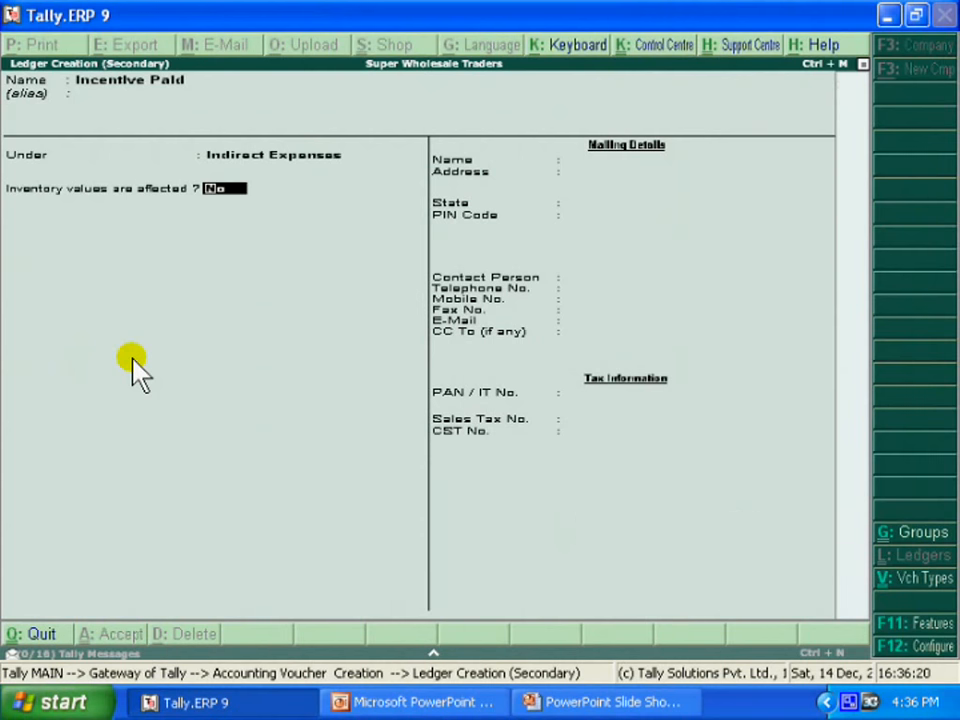
key("ctrl+a")
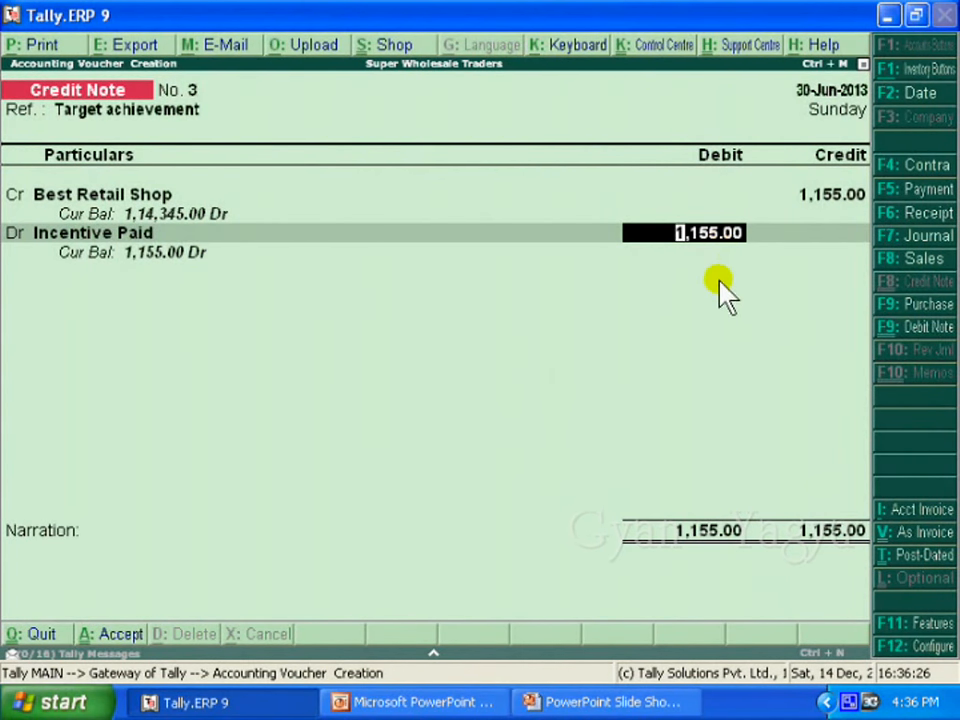
Step: Debit Incentive Paid 1,155 and save the credit note with the narration "Being 1% Incentive paid to Best Retail Shop against target achievement"
key("Return")
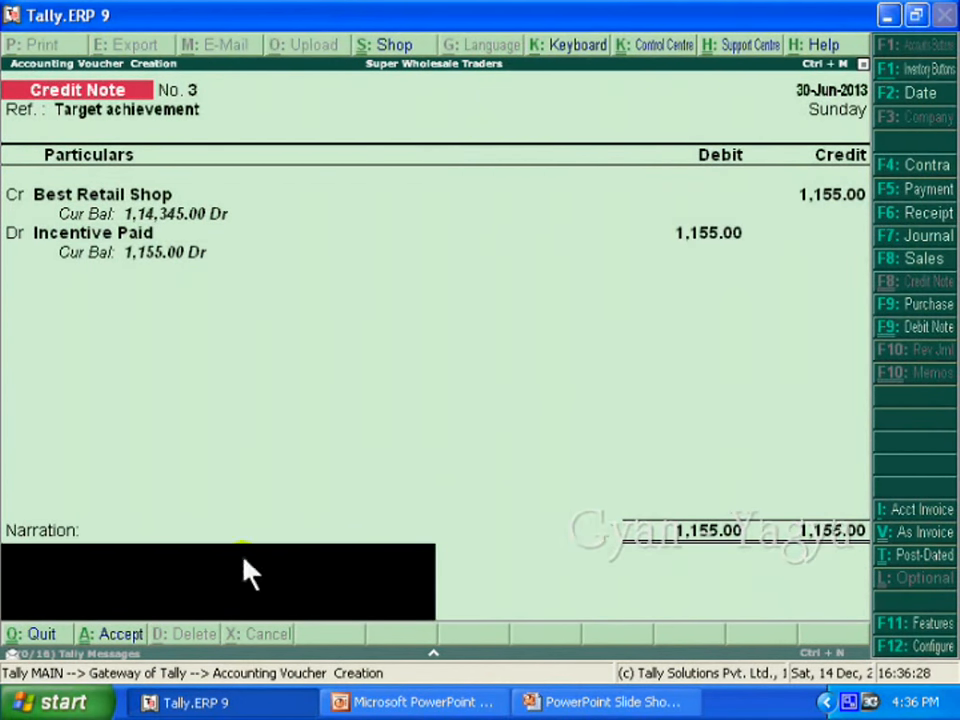
type("Being 1% Incentive paid to Best Retail Shop against target achievement.")
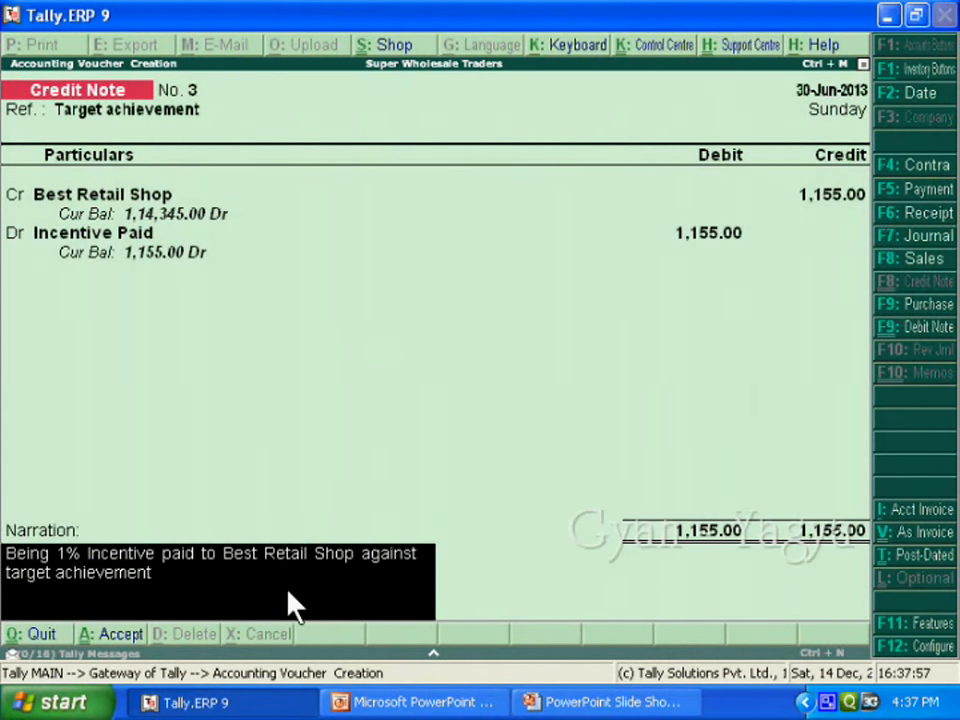
key("Return")
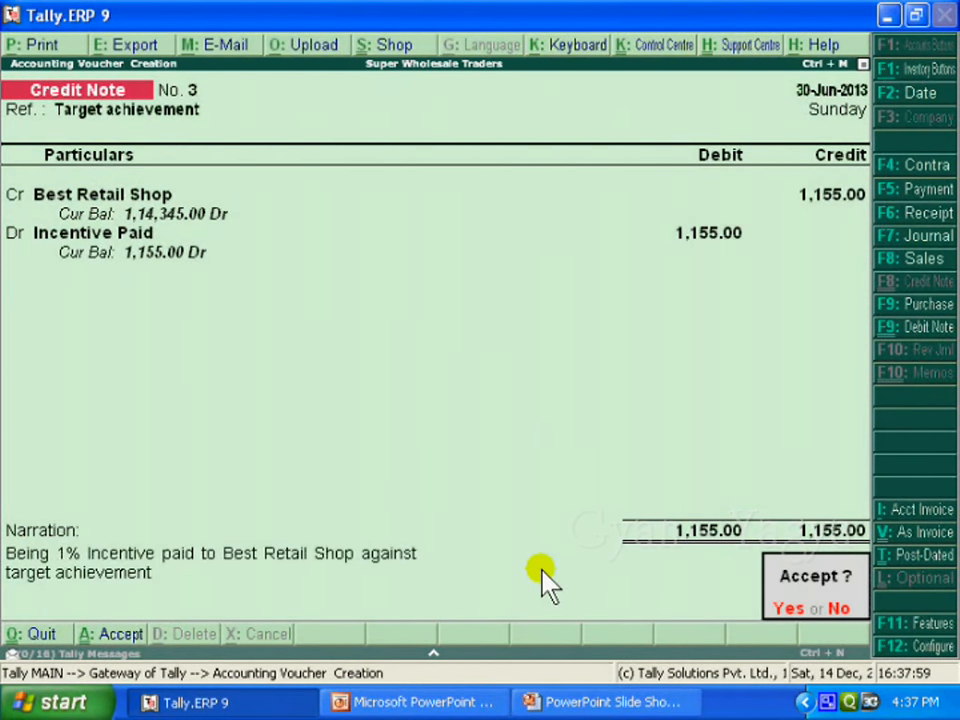
key("Return")
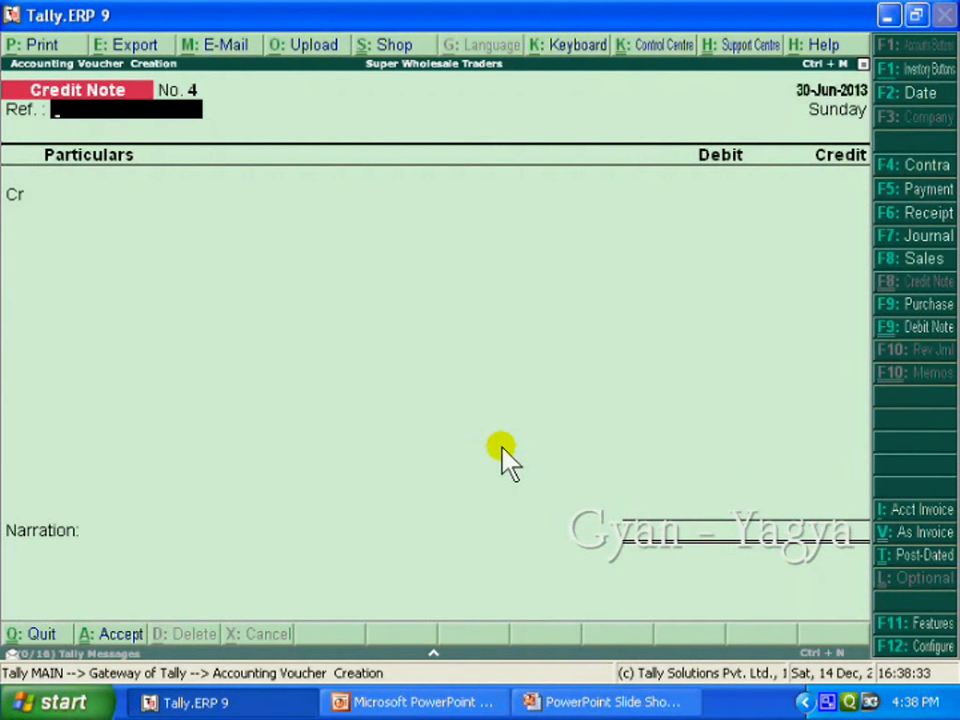
Step: Reopen the saved credit note and examine its print preview enlarged
key("Page_Up")
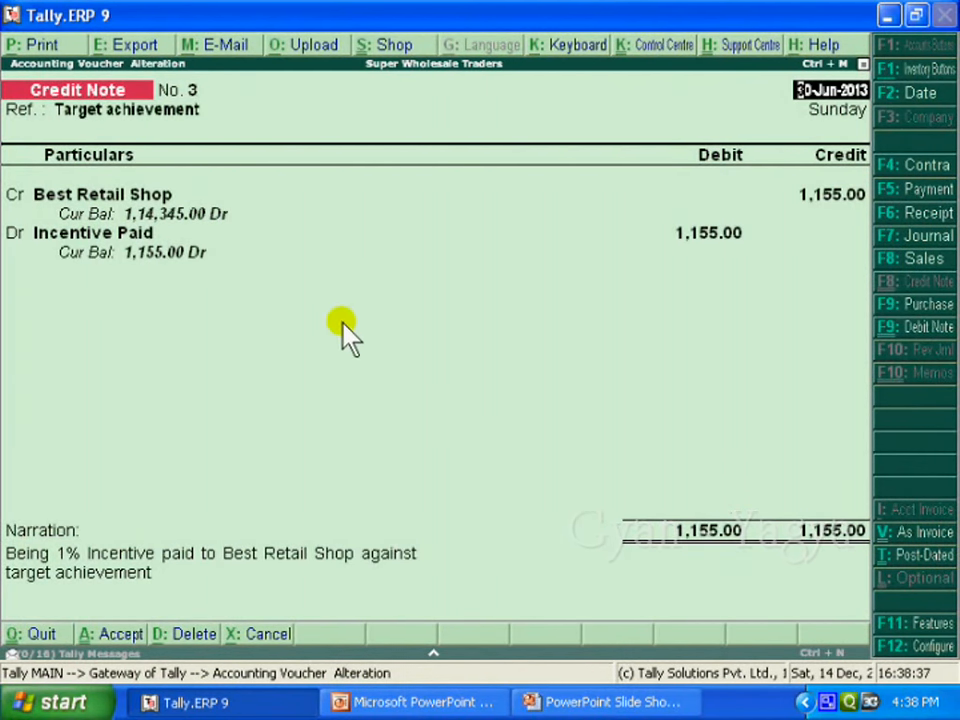
left_click(42, 48)
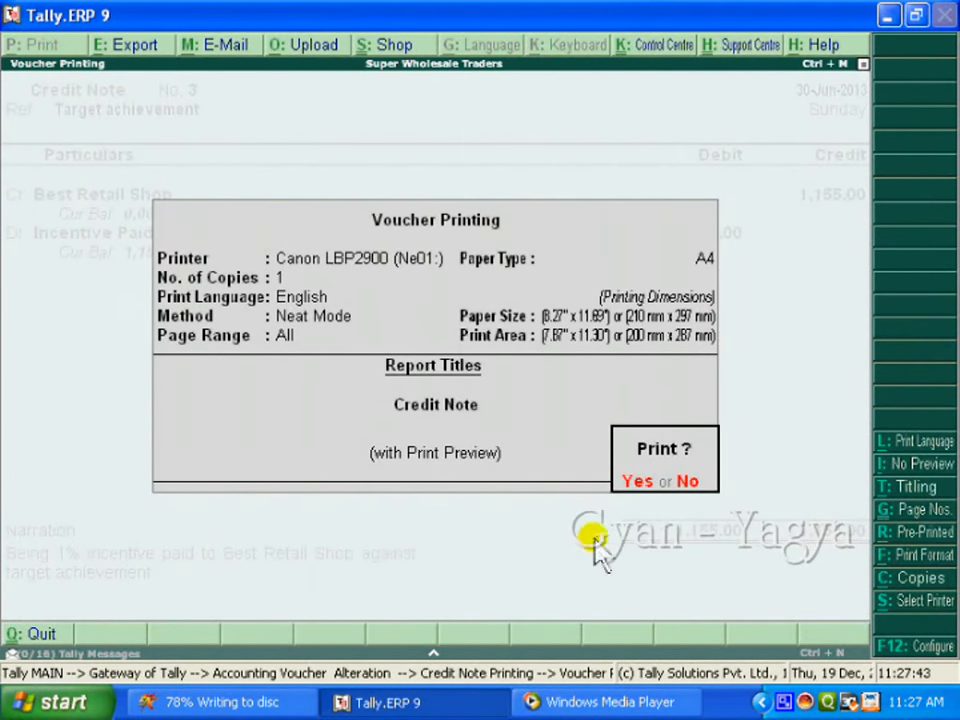
left_click(628, 486)
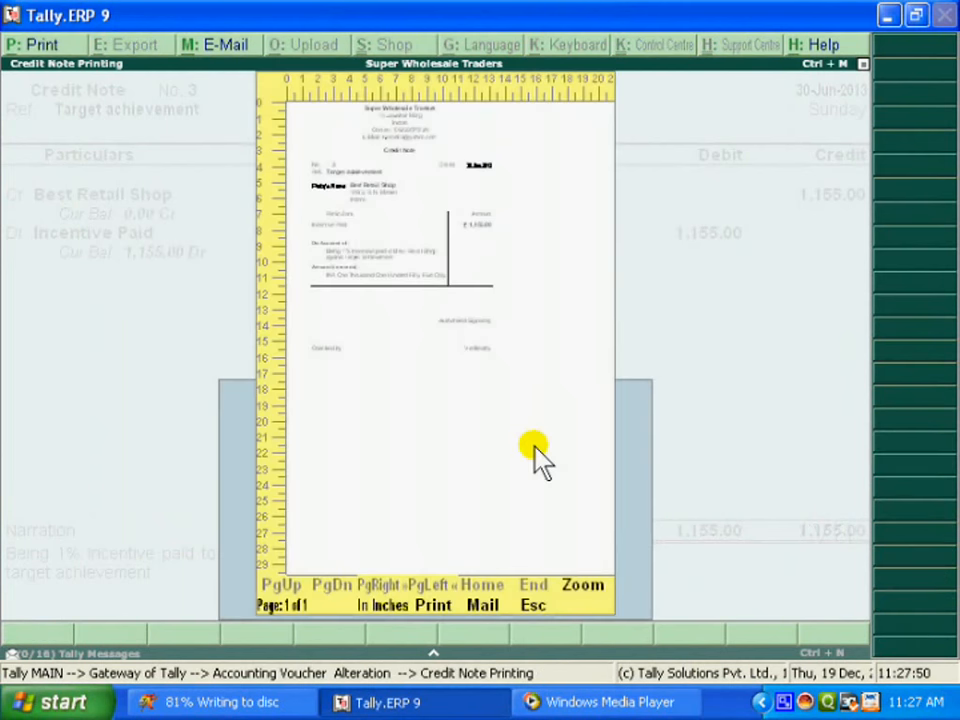
left_click(580, 588)
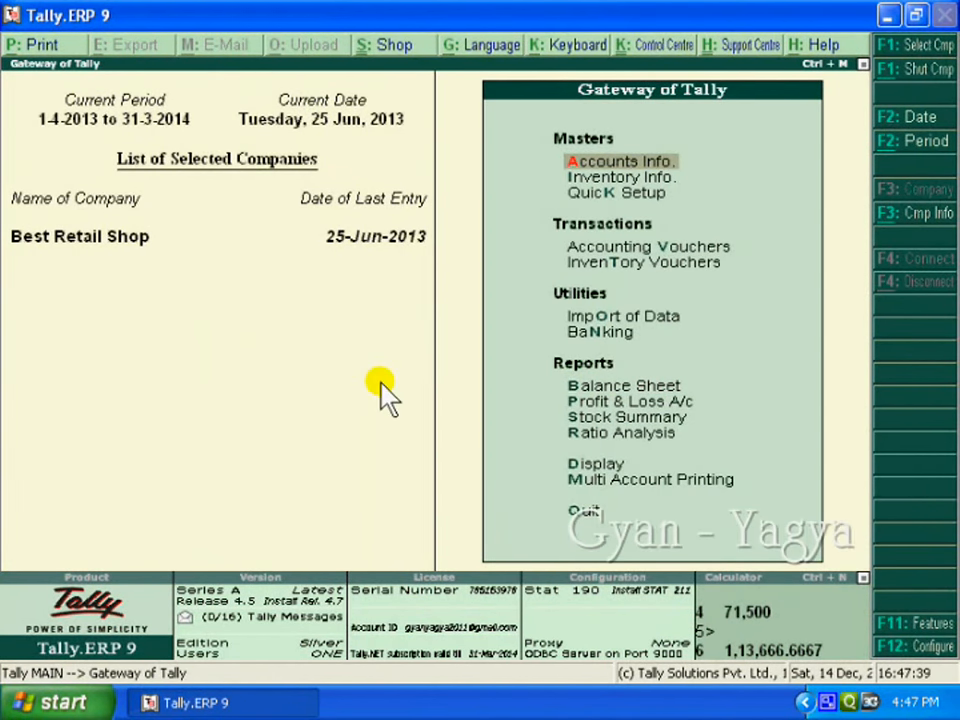
Step: Start a new debit note voucher in the Best Retail Shop company
key("Down")
key("Down")
key("Down")
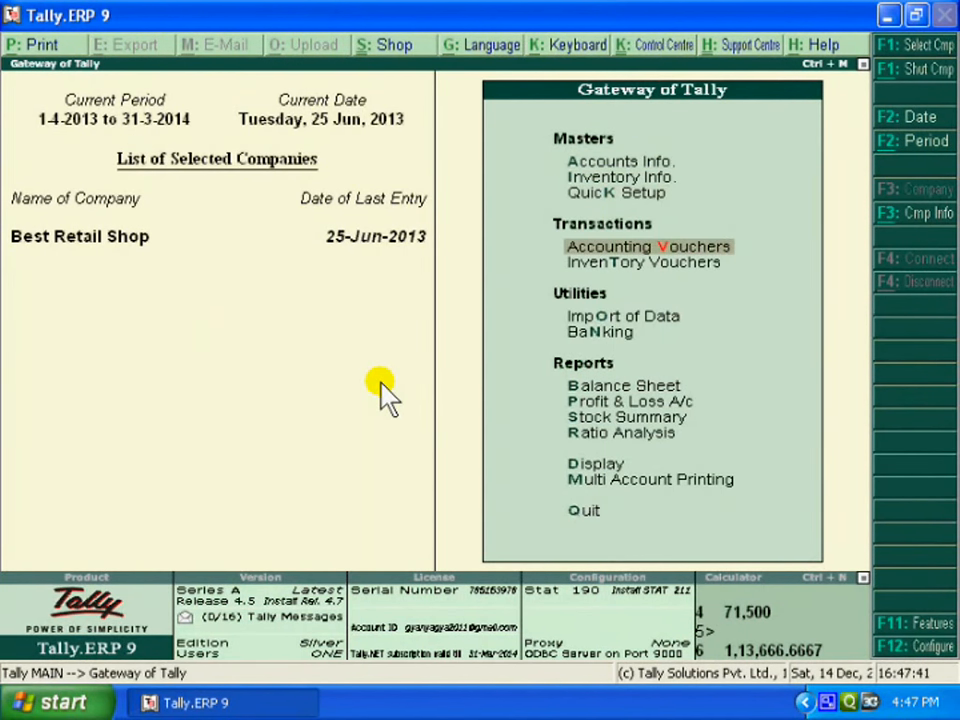
left_click(684, 250)
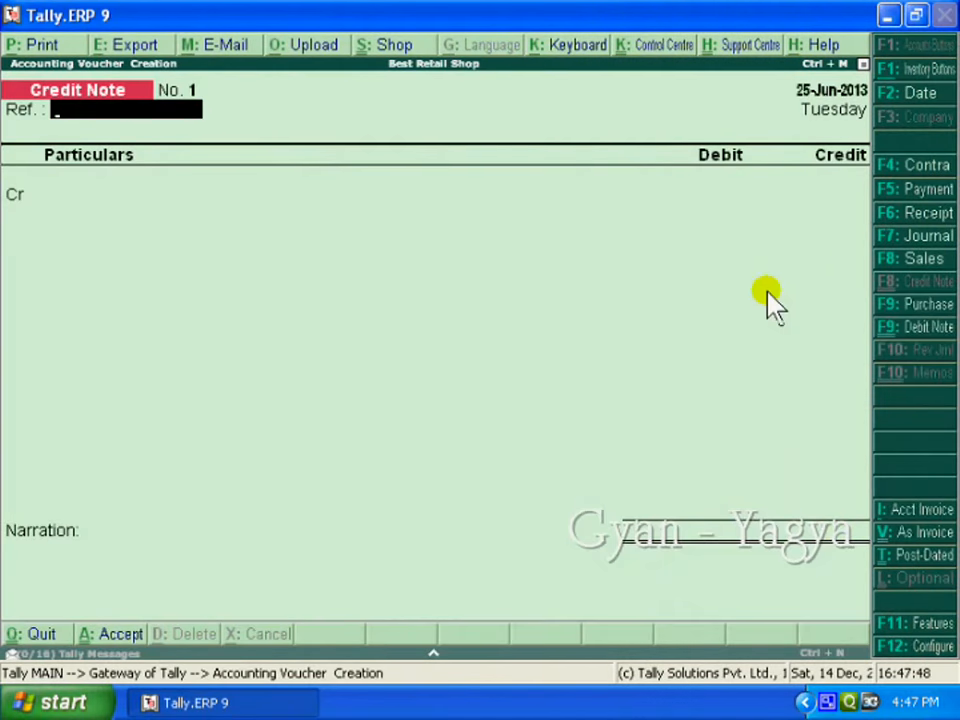
left_click(925, 330)
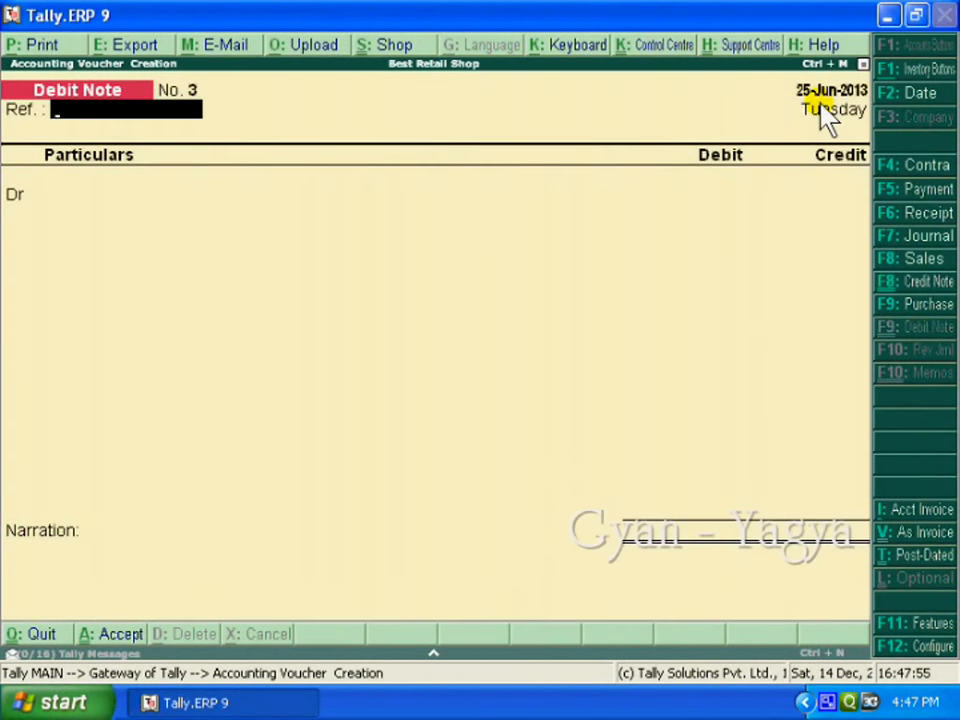
Step: Date the debit note 30-Jun-2013 and enter "Supplier's credit note no. 03" as its reference
key("F2")
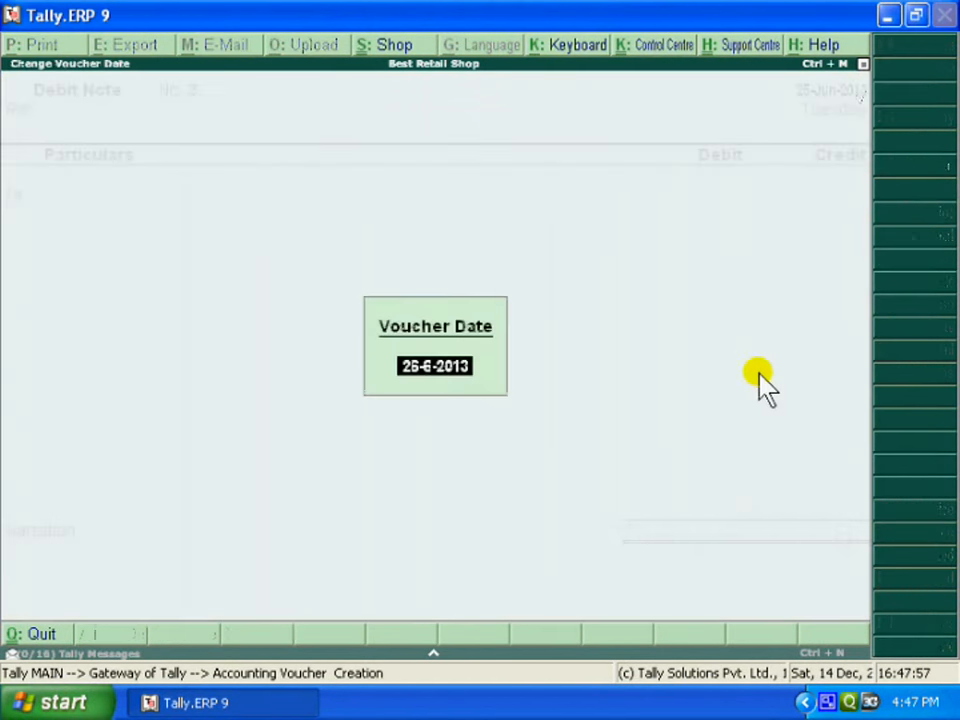
type("30 6")
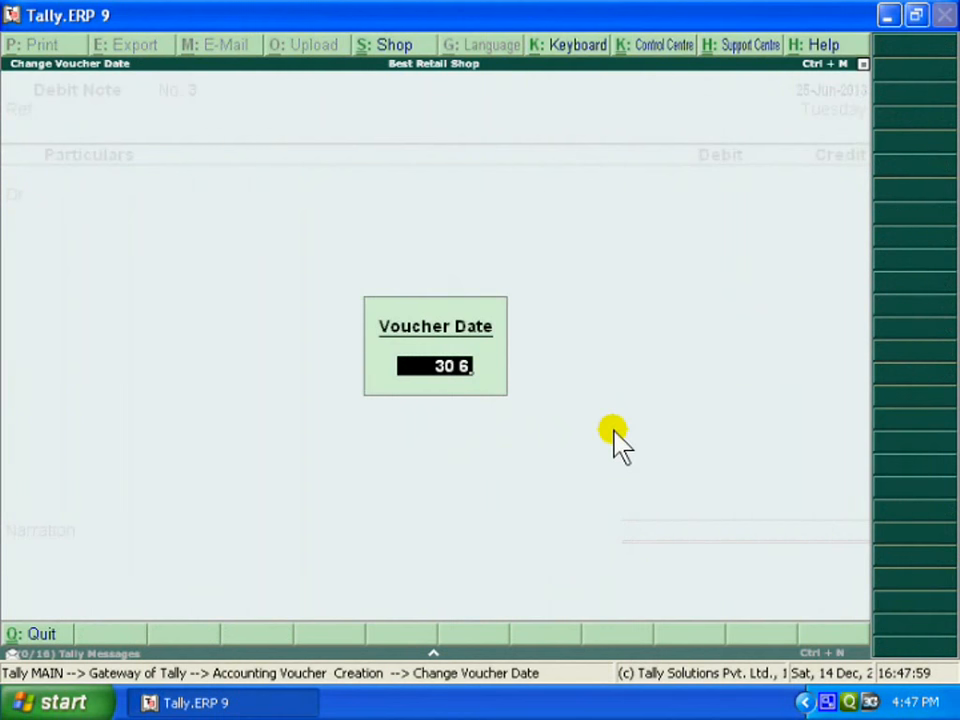
key("Return")
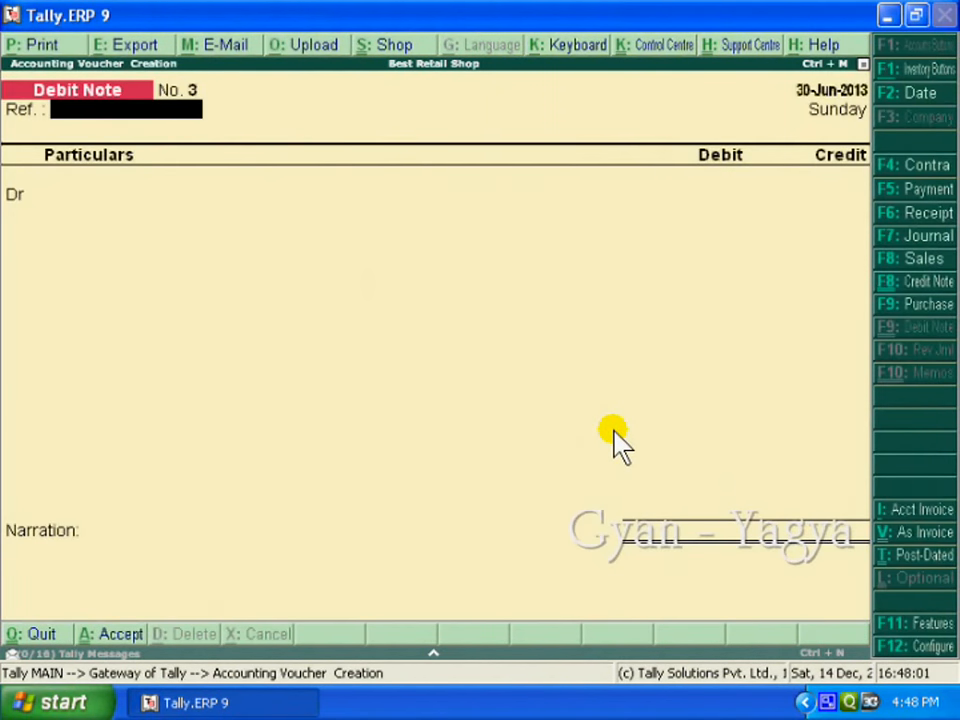
type("Supplier's credit note no. 03")
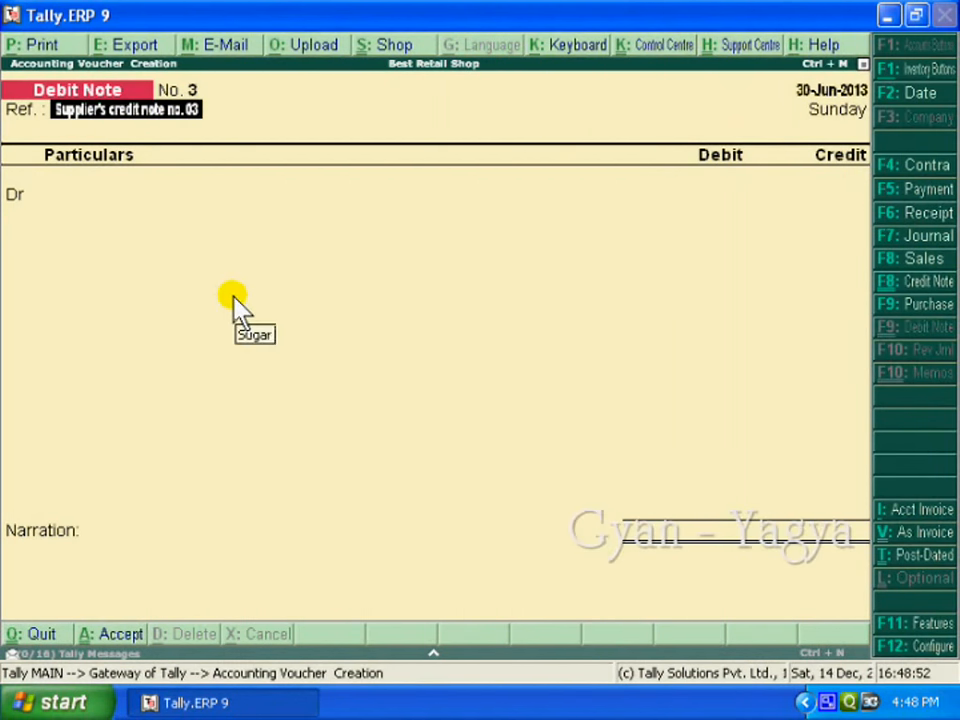
key("Return")
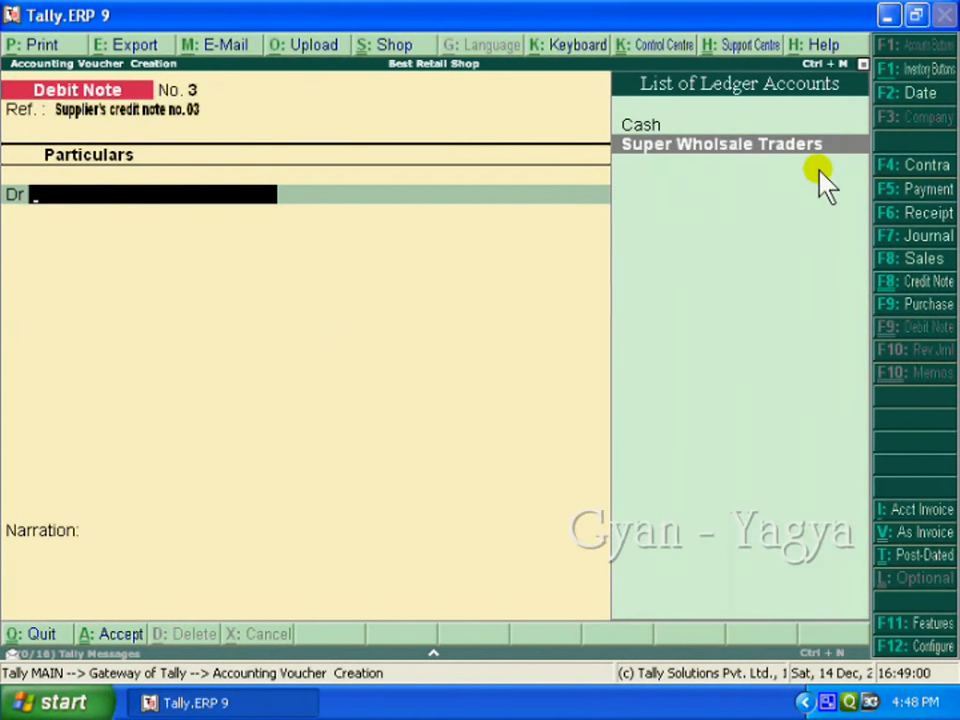
Step: Debit Super Wholsale Traders 1,155 in the debit note
key("Return")
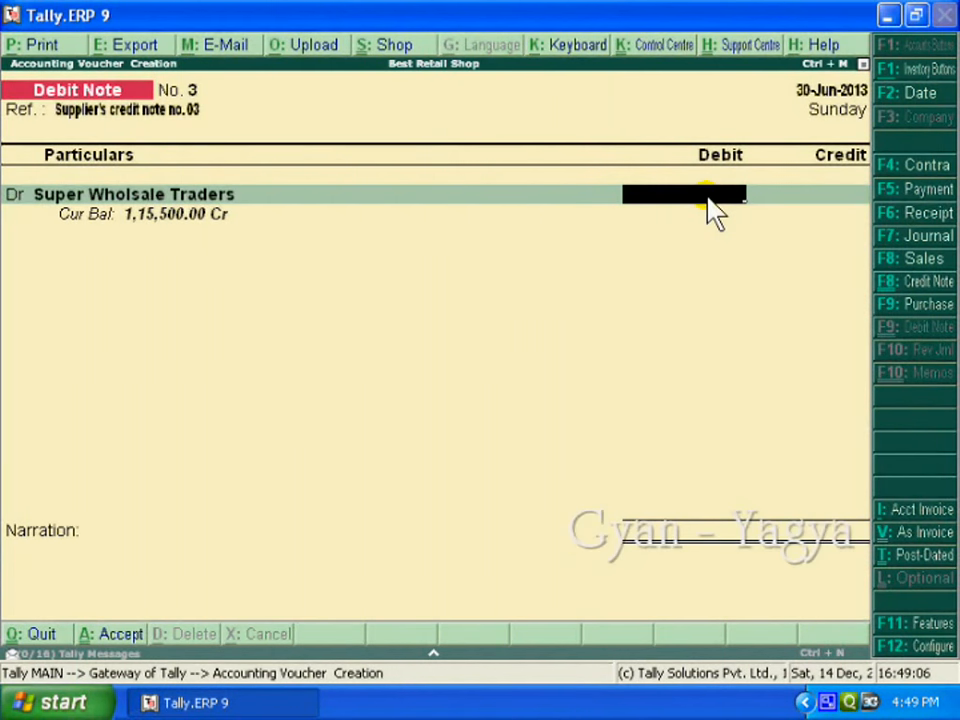
type("1155")
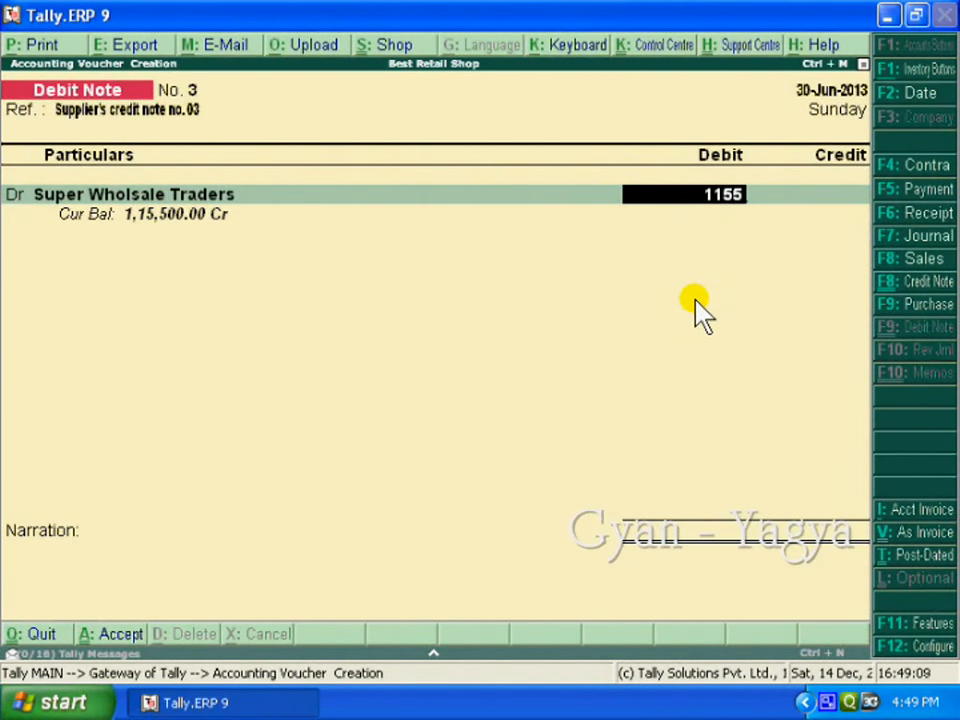
key("Return")
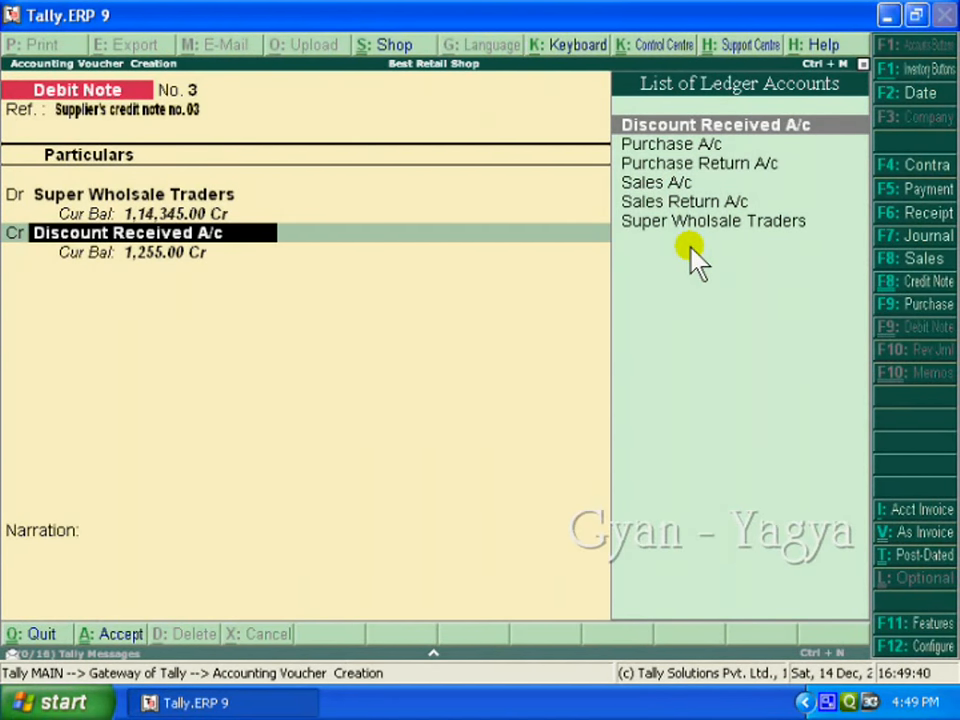
Step: Create a new ledger named Incentive Received under Indirect Incomes for the credit line of the debit note
key("alt+c")
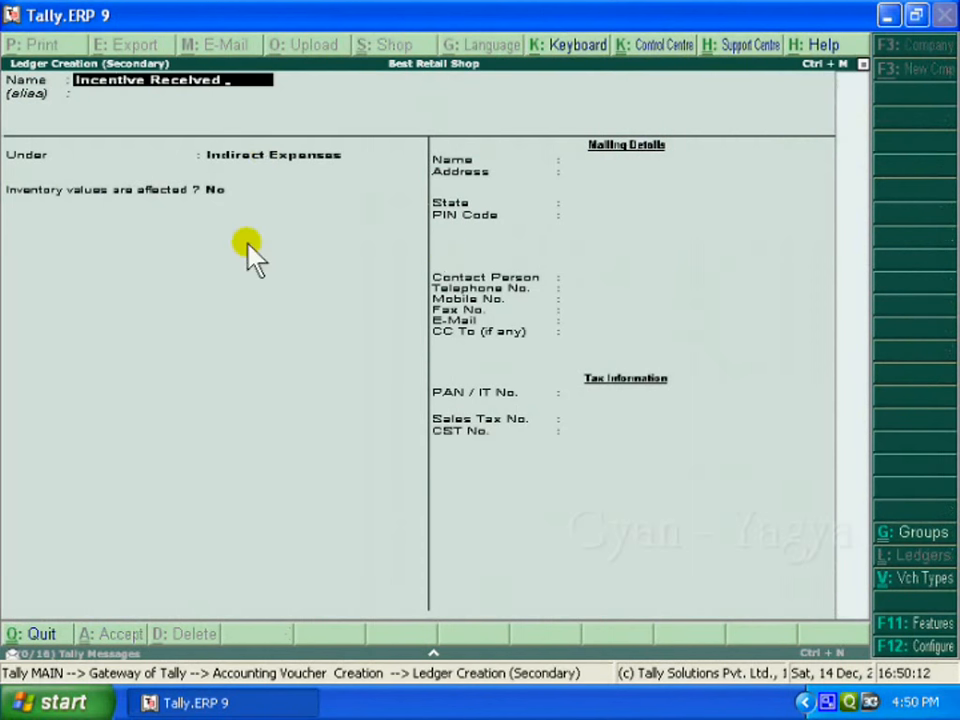
key("Return")
key("Return")
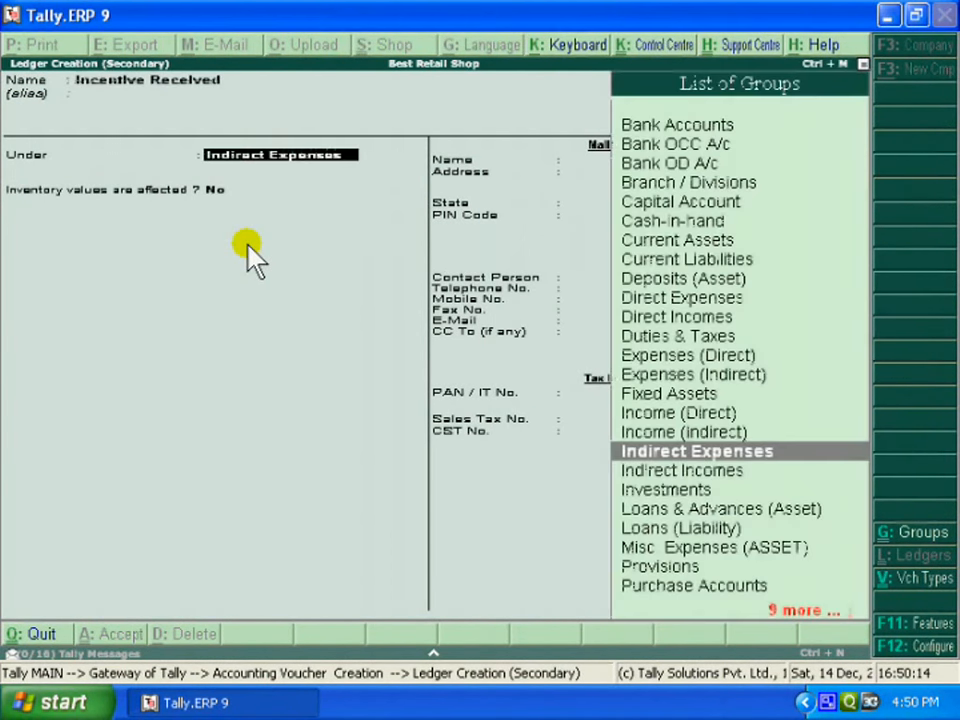
type("Indir")
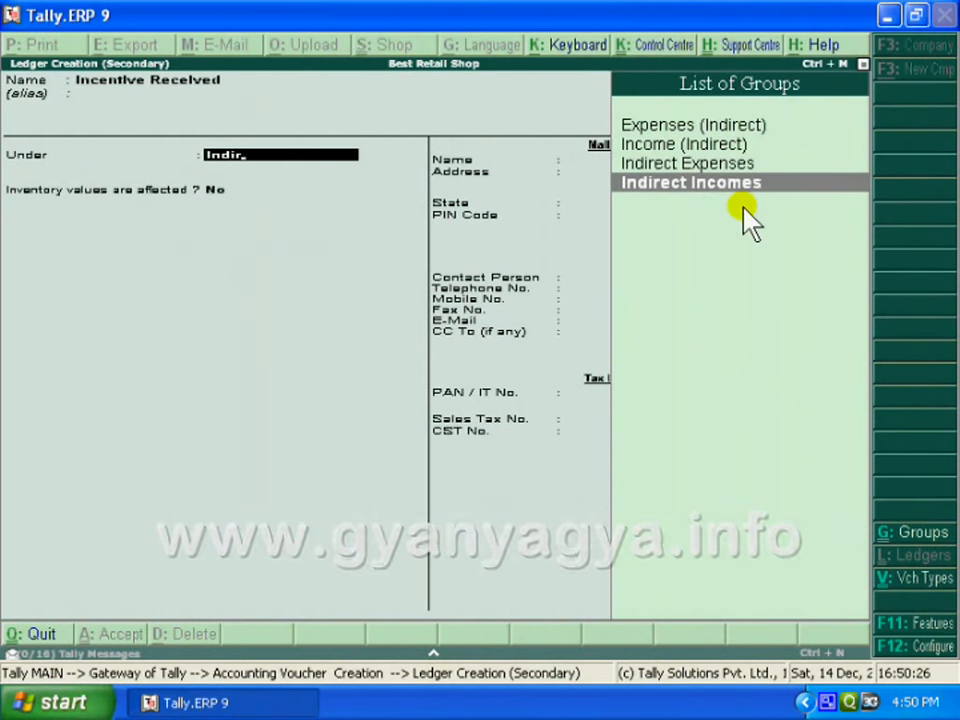
key("Return")
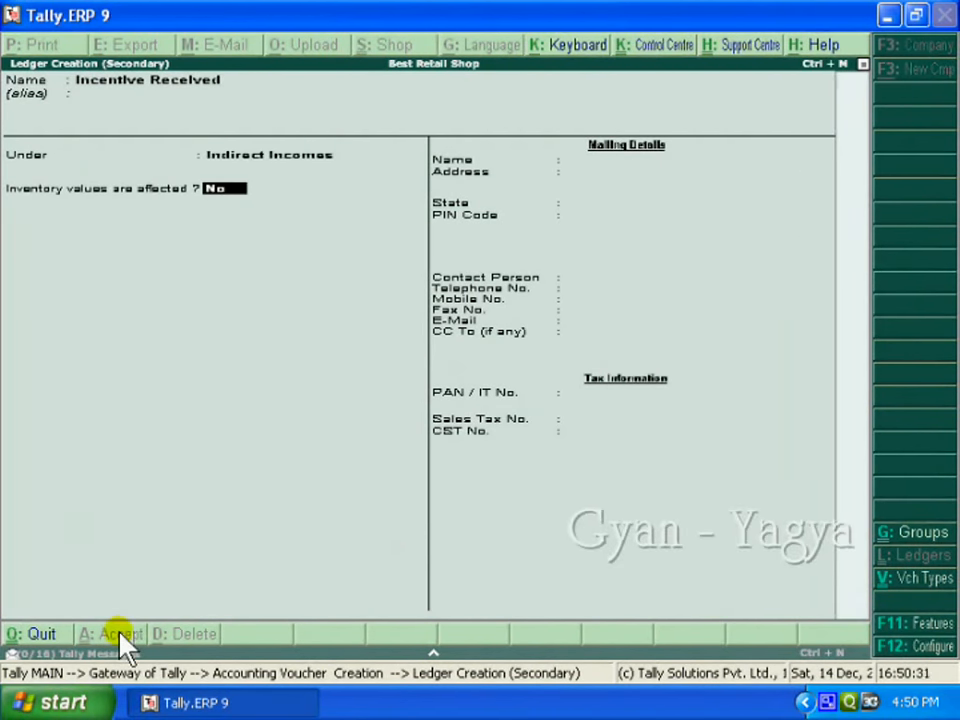
left_click(120, 634)
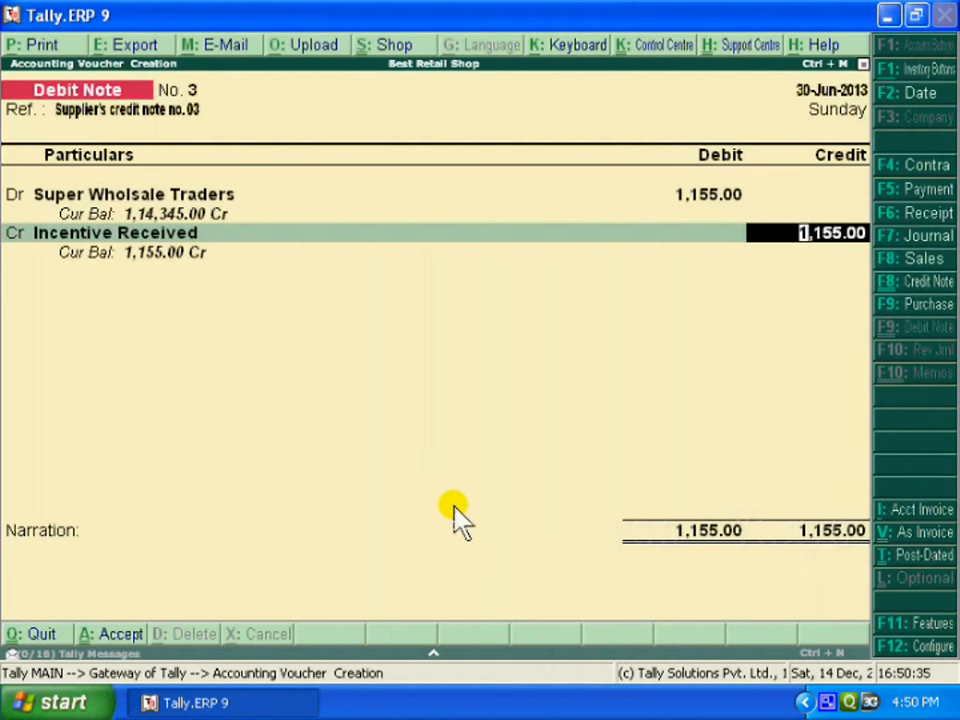
Step: Credit Incentive Received 1,155 and save the debit note with the narration "Being 1% Incentive received from Super wholesale traders against target achievement"
key("Return")
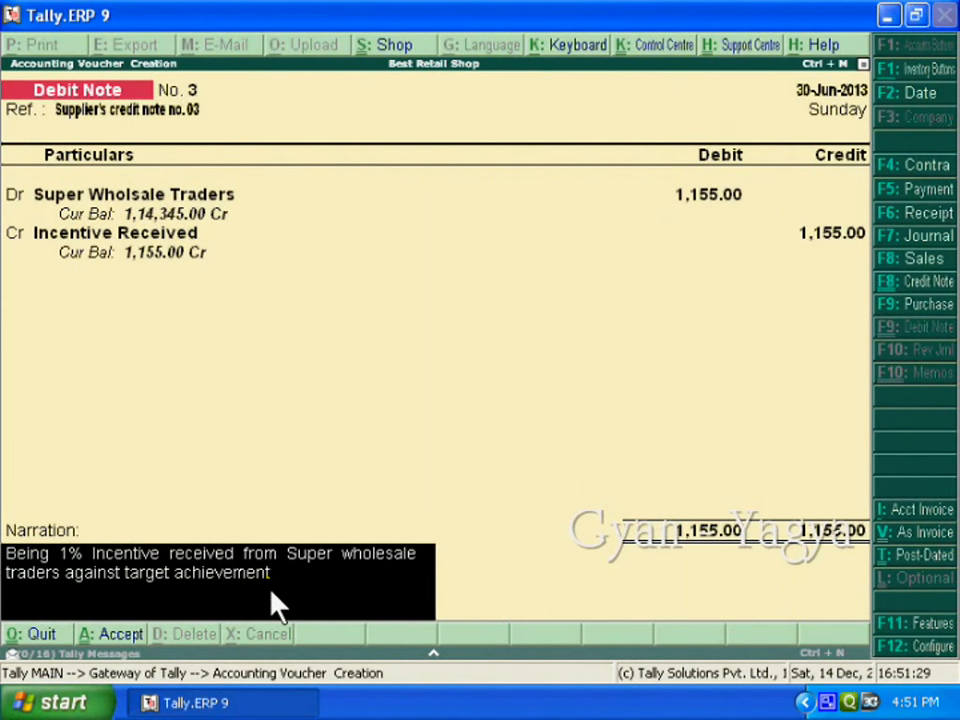
key("Return")
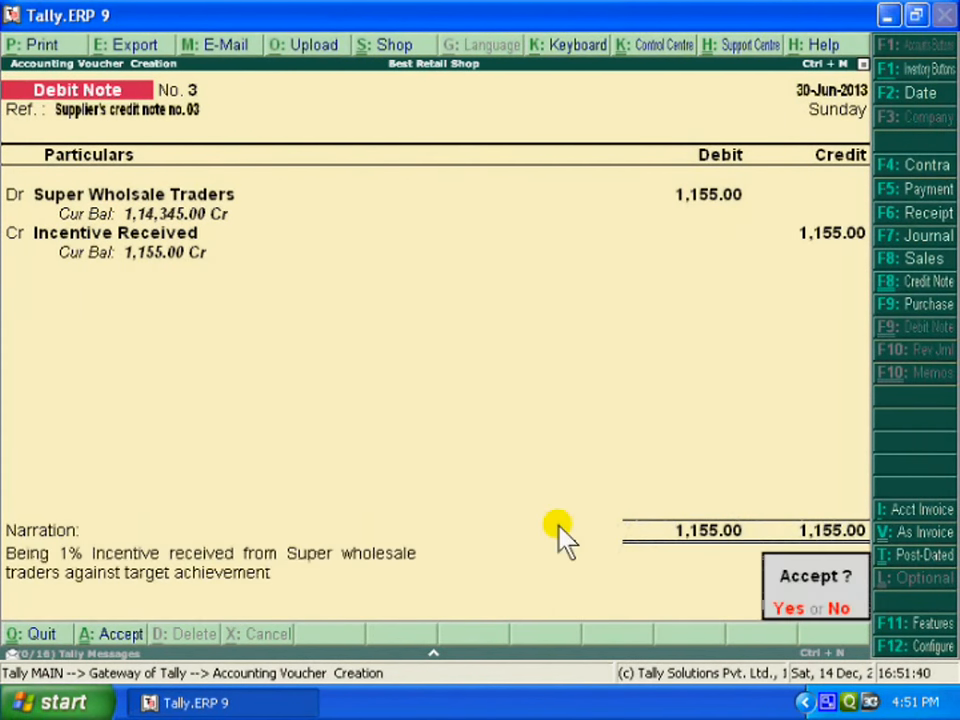
key("Escape")
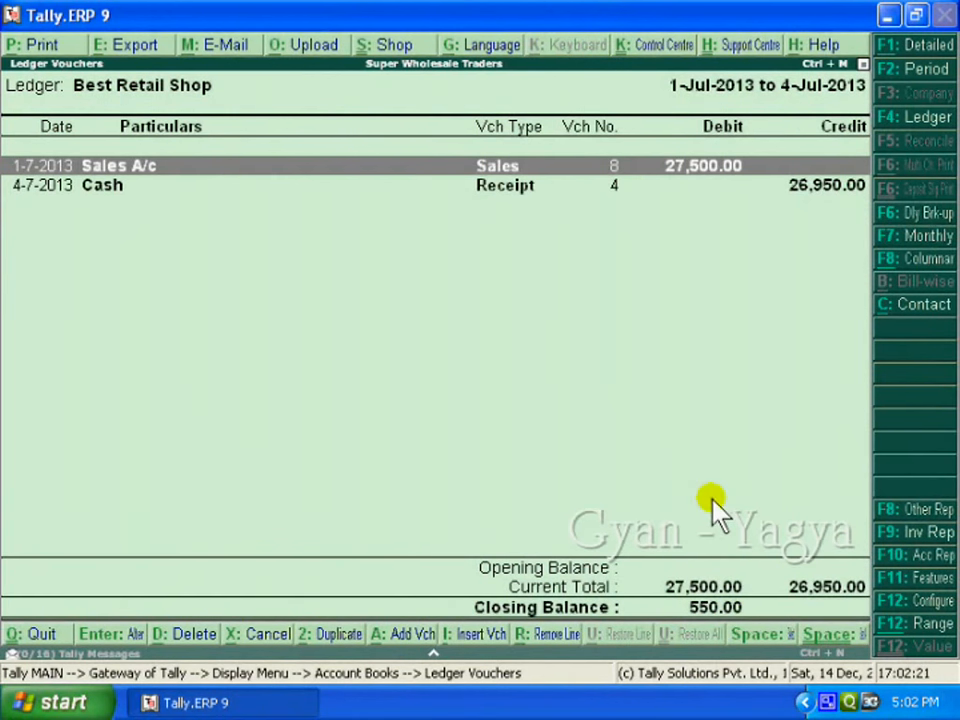
Step: Close the Best Retail Shop ledger report in Super Wholesale Traders and leave the account books
key("Escape")
key("Escape")
key("Escape")
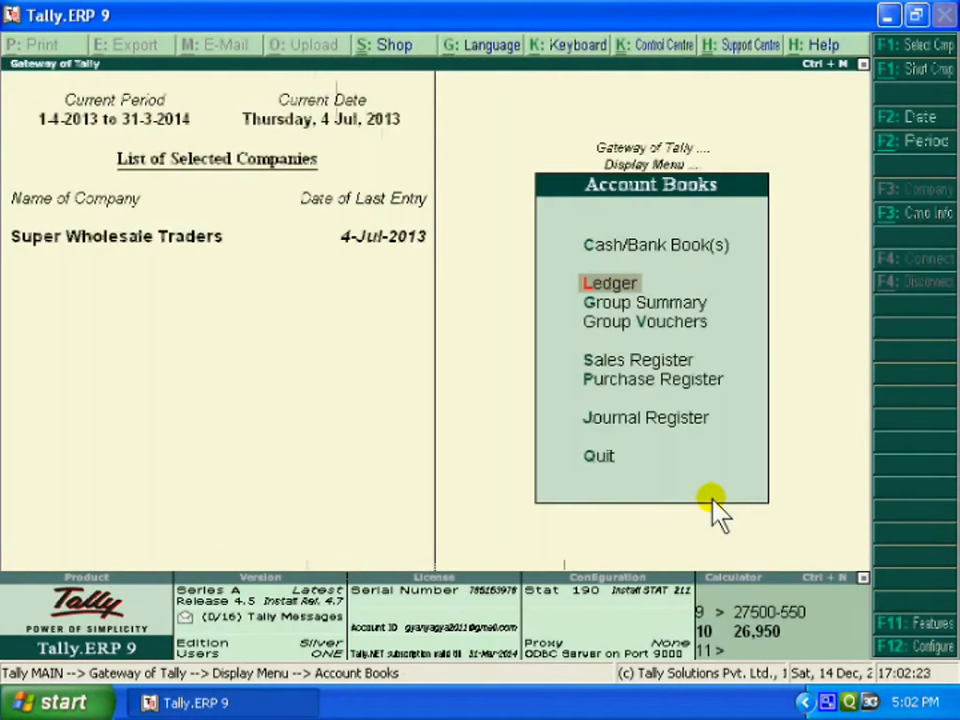
key("Escape")
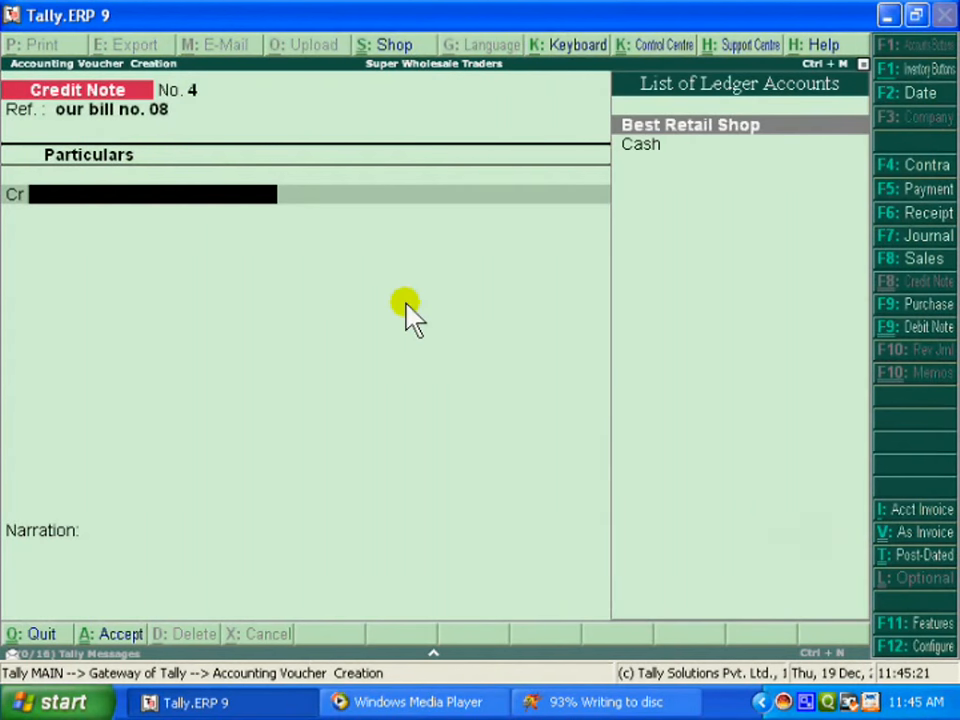
Step: Credit Best Retail Shop 550 and debit Cash Discount Given in the credit note referenced "our bill no. 08"
key("Return")
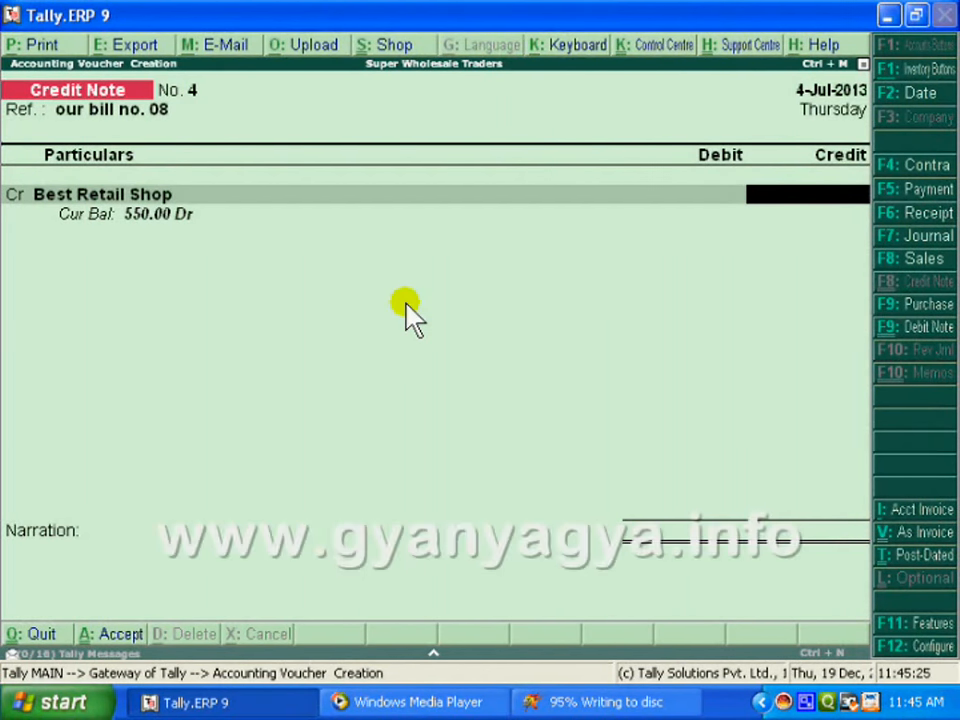
type("550")
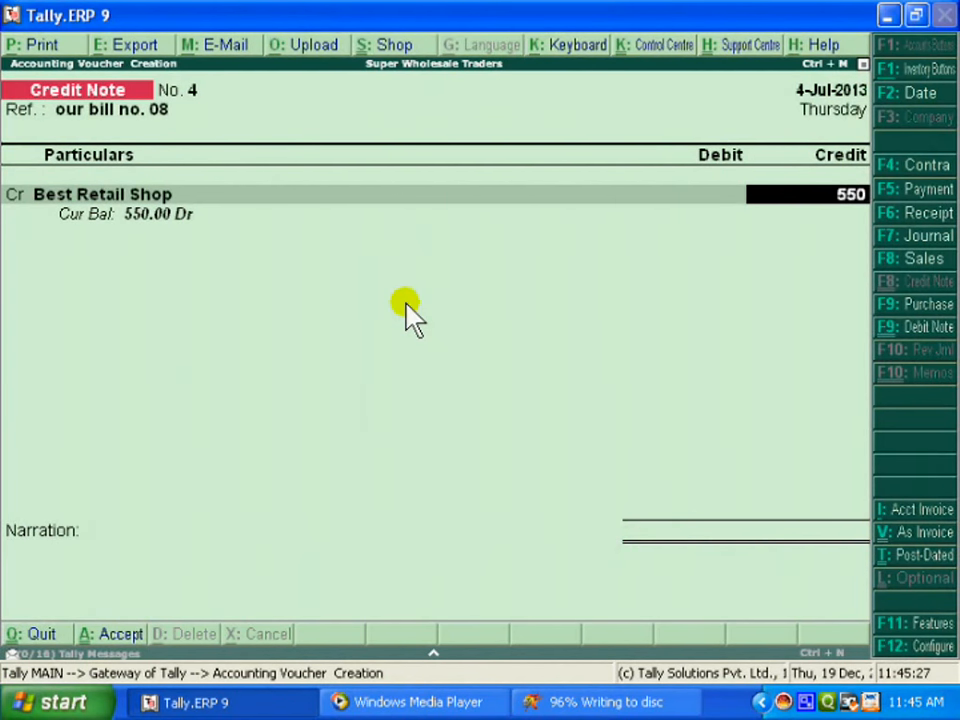
key("Return")
key("Down")
key("Down")
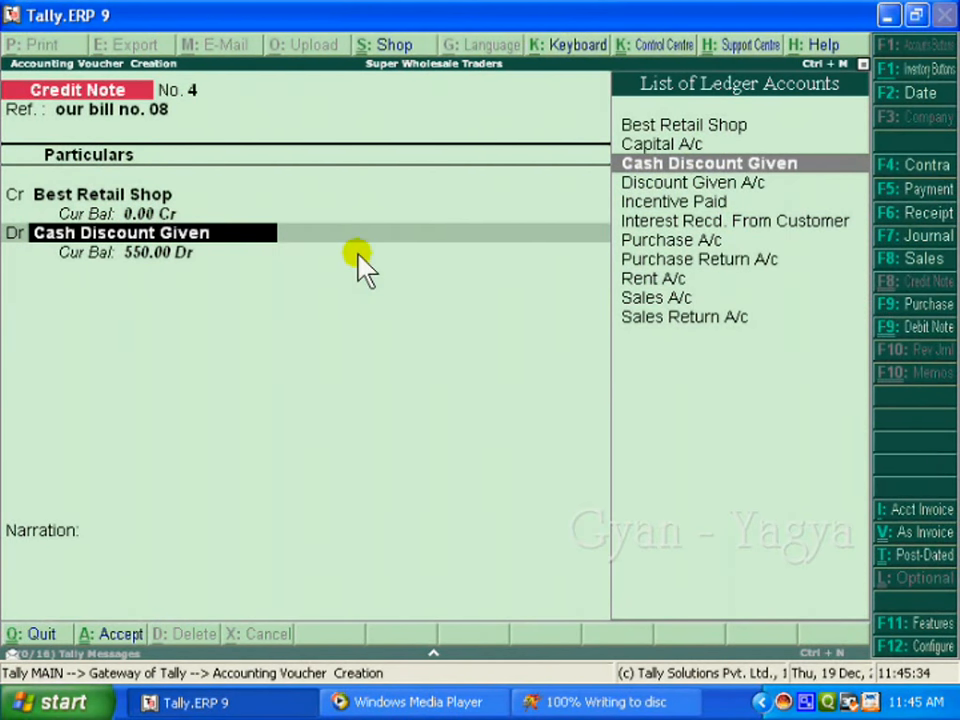
key("Return")
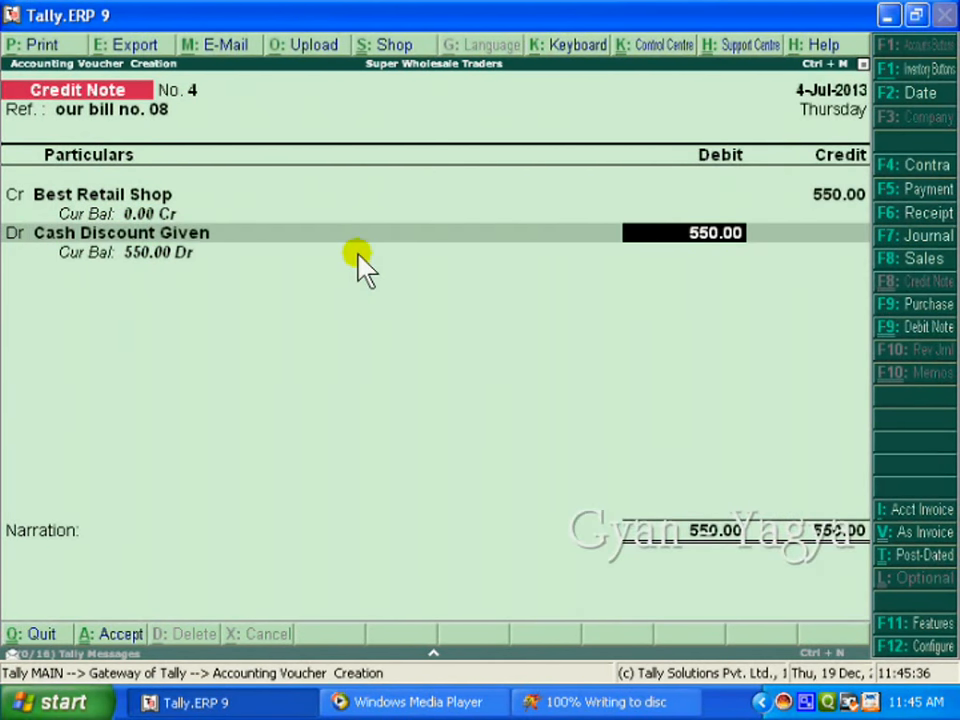
Step: Save the credit note with the narration "Being 2% cash discount given to M/s Best Retail Shop against early payment"
key("Return")
type("Being 2% cash discount given to M/s Best Retail Shop against early payment.")
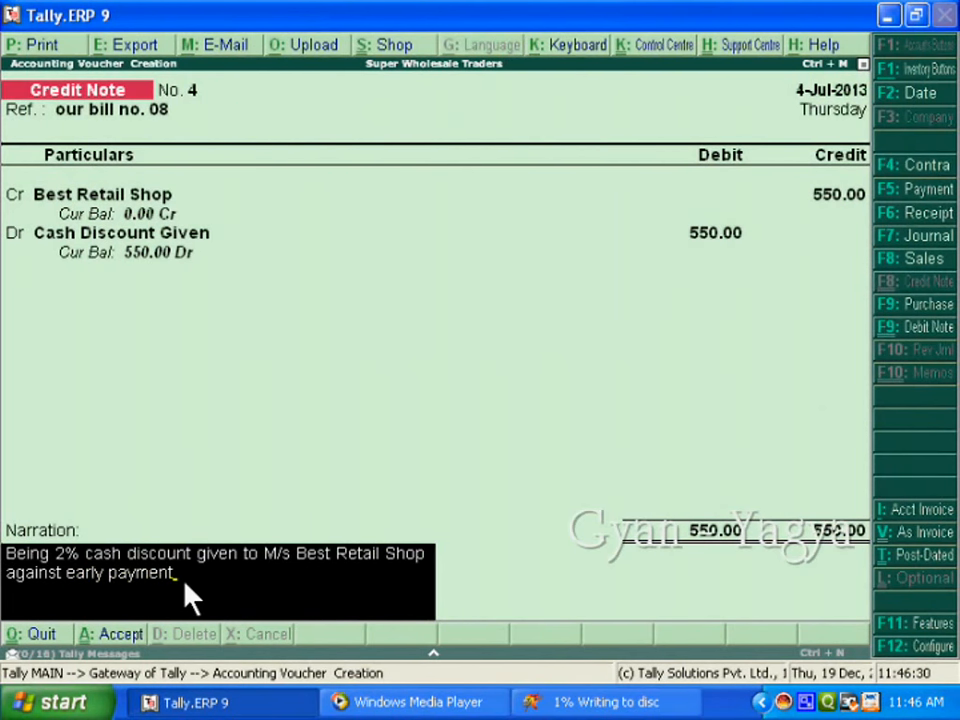
key("Return")
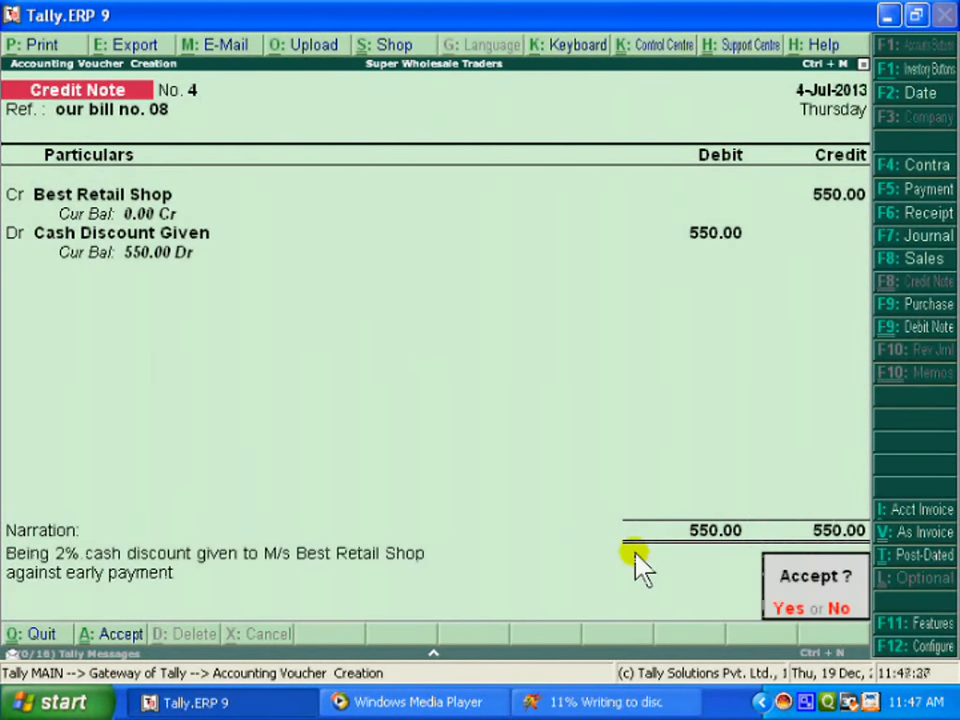
key("n")
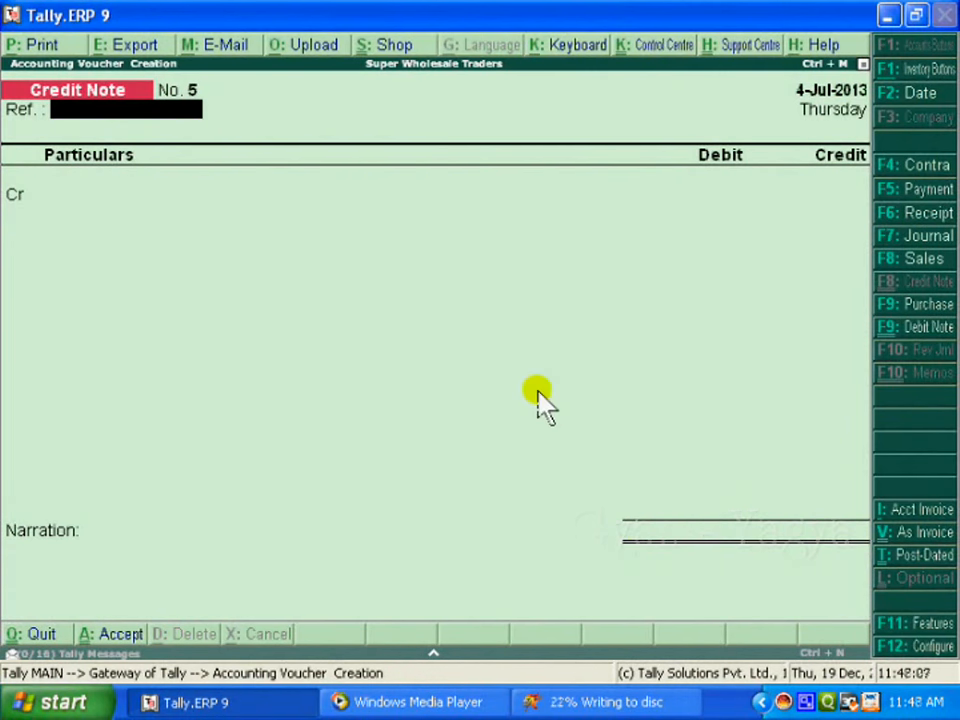
Step: Reopen the saved cash discount credit note and examine its print preview enlarged
key("Page_Up")
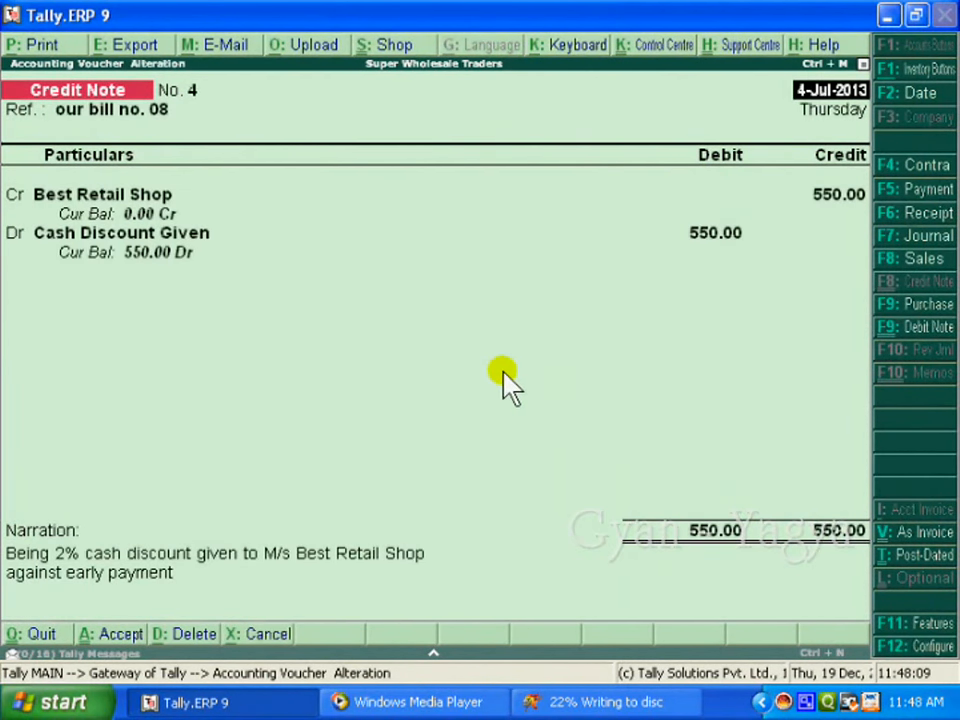
left_click(45, 44)
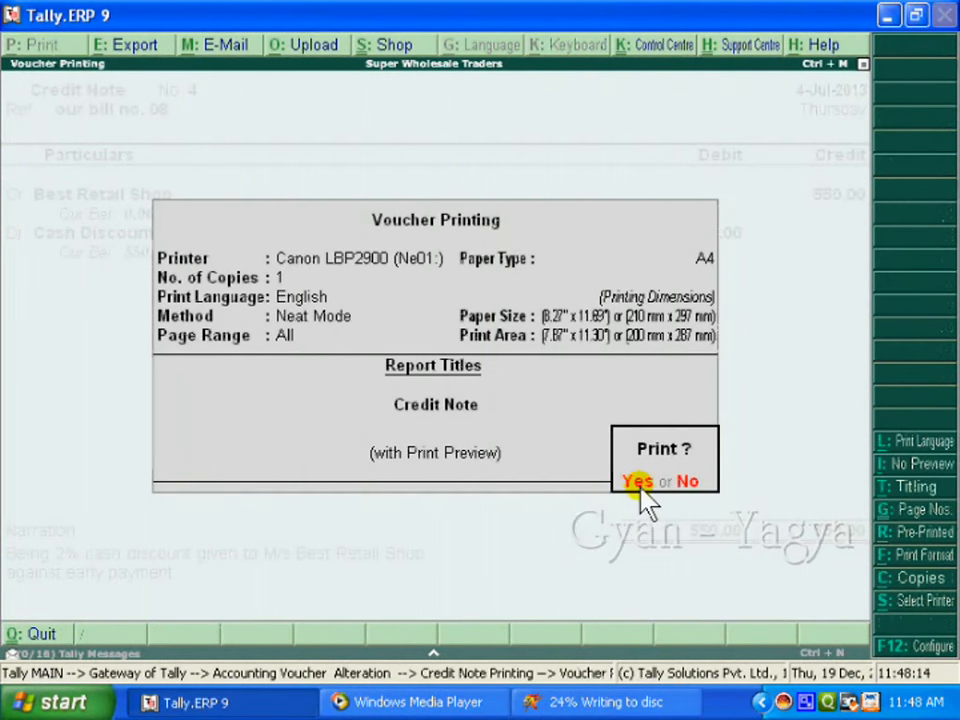
left_click(640, 489)
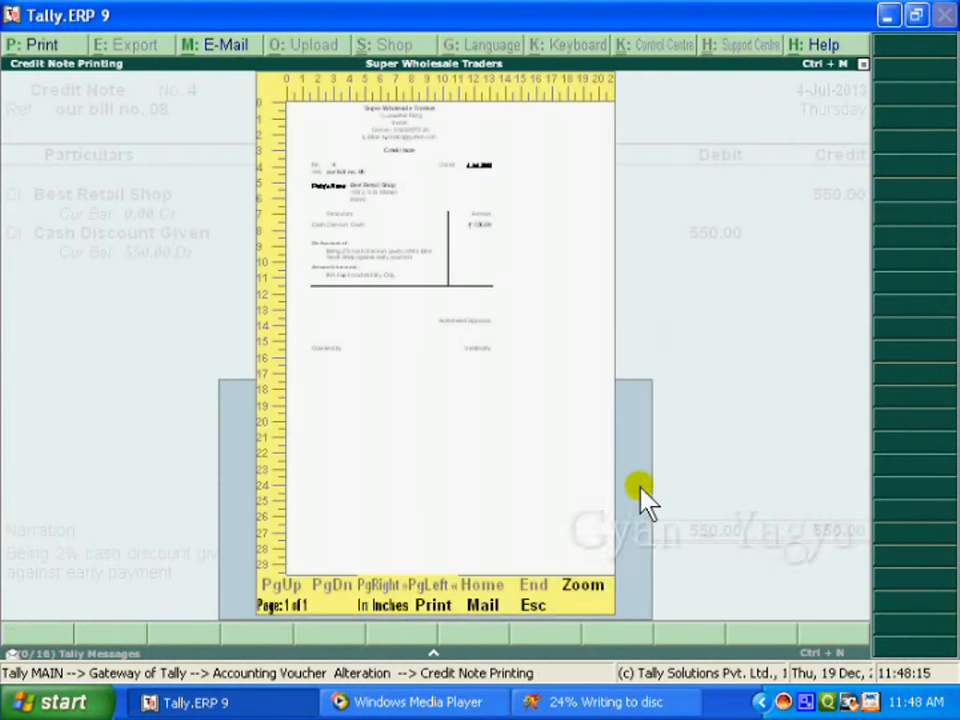
left_click(583, 590)
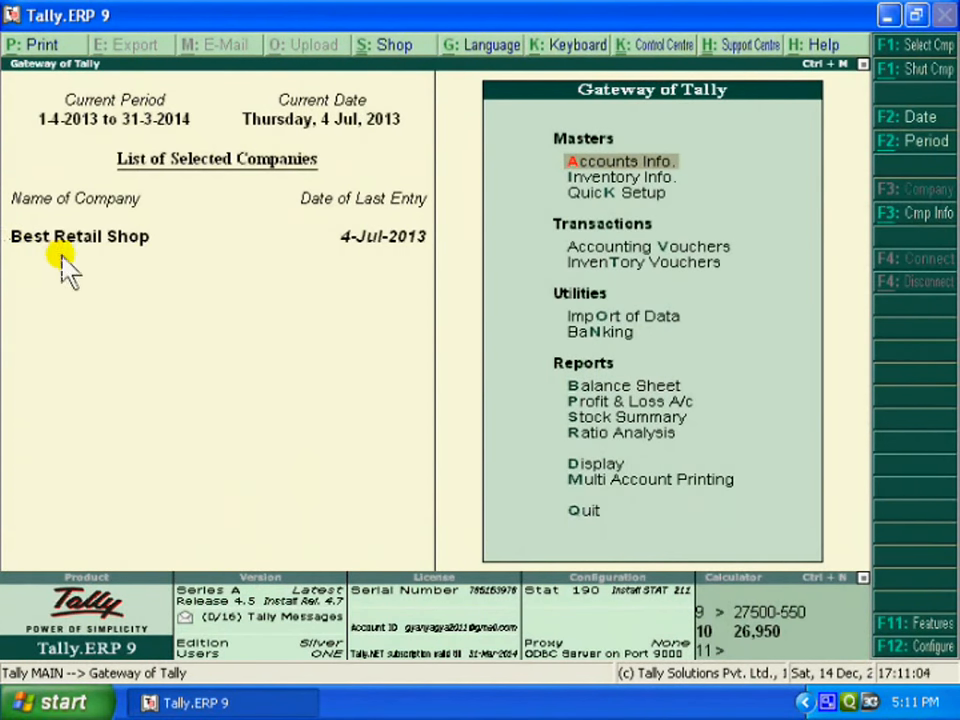
Step: Start a new debit note in the Best Retail Shop company with the reference "Supplier's credit note no.04"
key("Down")
key("Down")
key("Down")
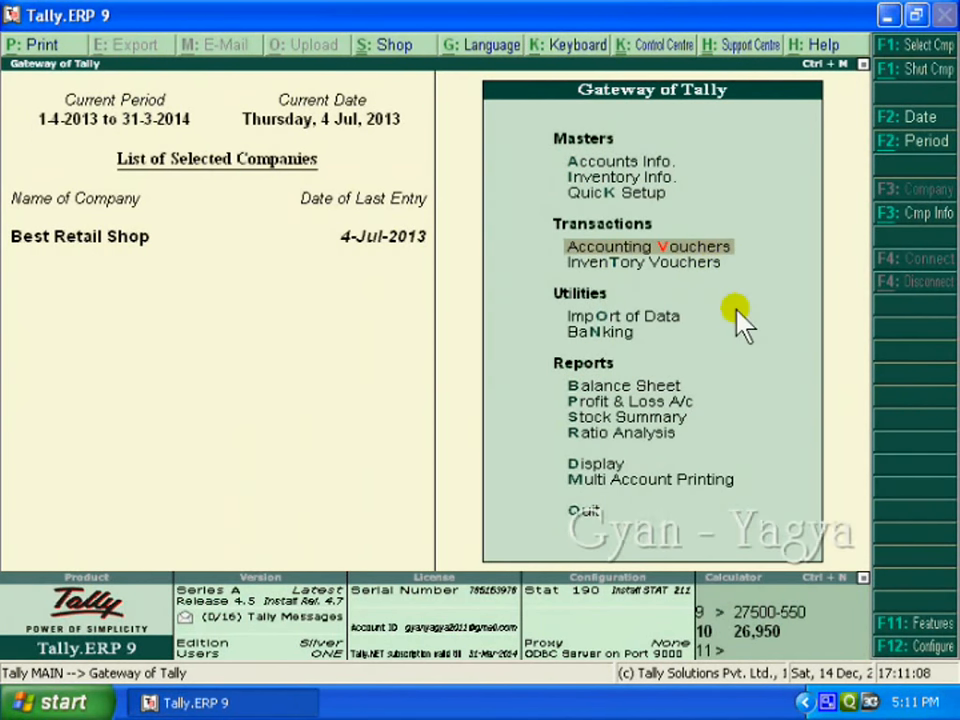
key("Return")
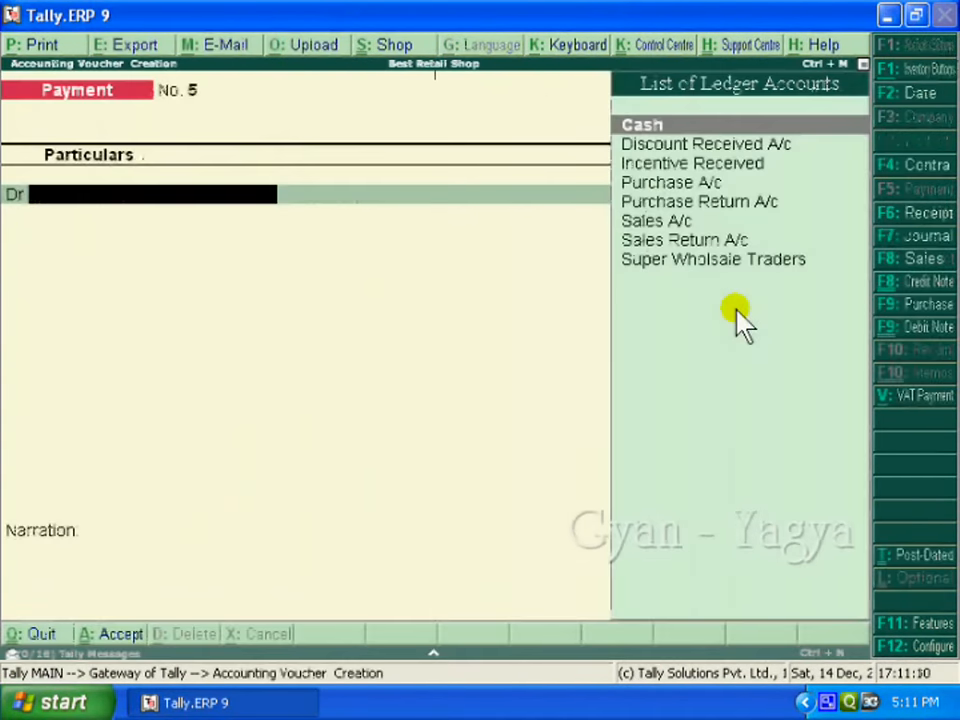
left_click(944, 328)
type("Supplier")
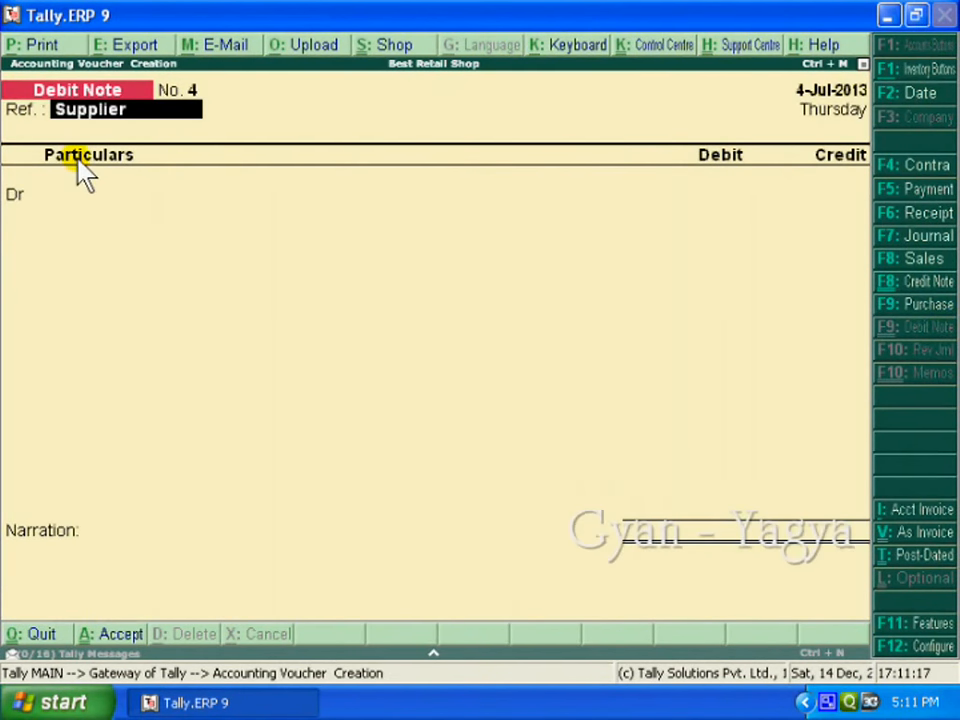
type("'s credit note no.04")
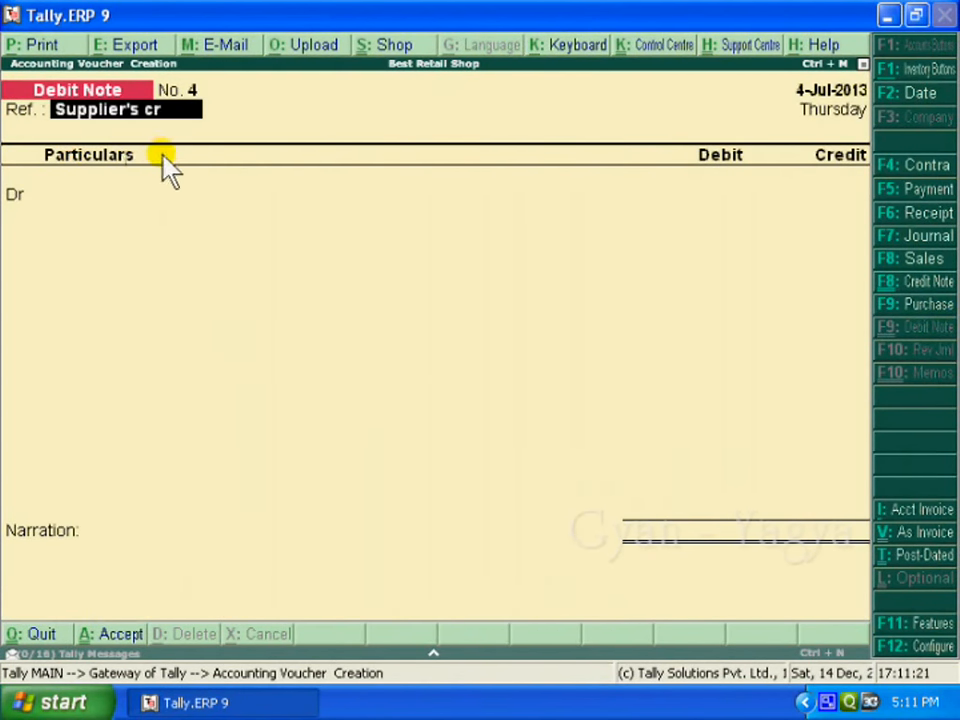
key("Return")
Step: Debit Super Wholsale Traders 550 and credit the same amount to Cash Discount Received
key("Down")
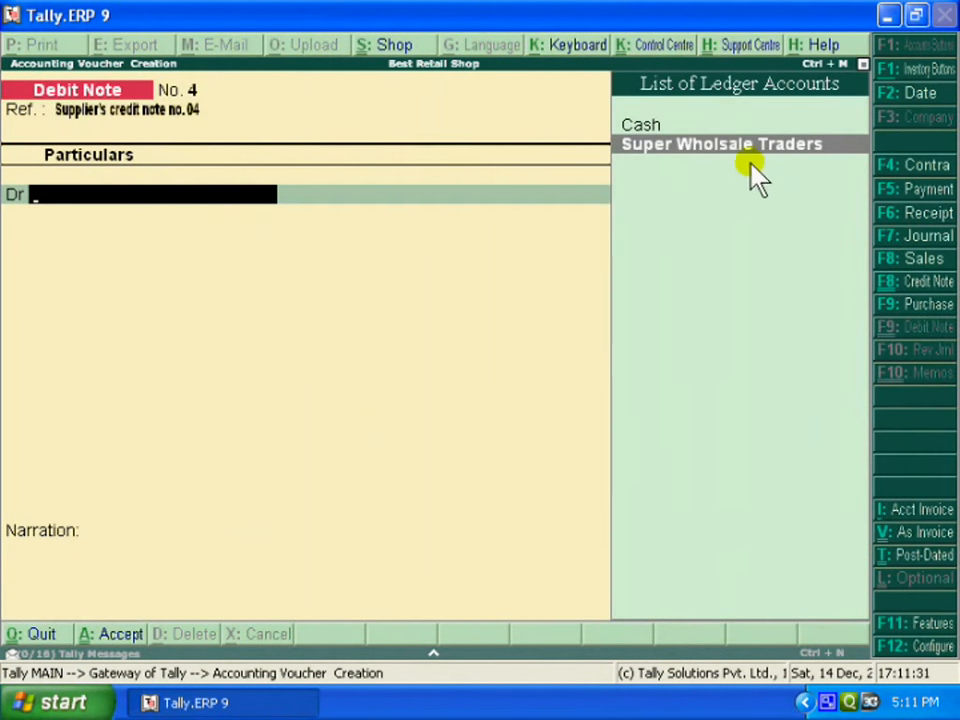
key("Return")
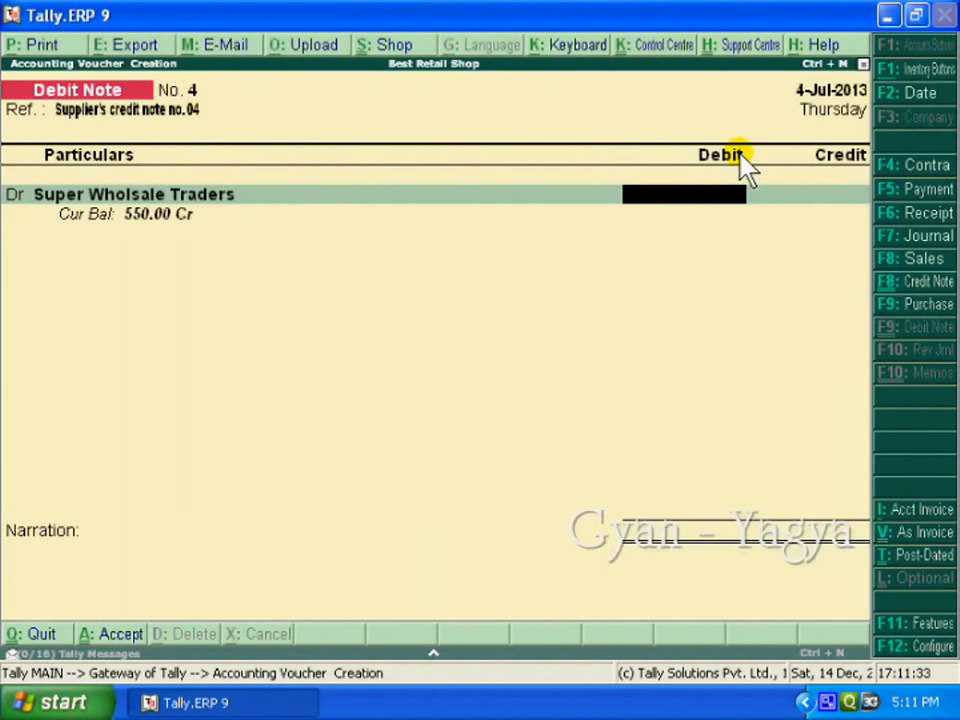
type("550")
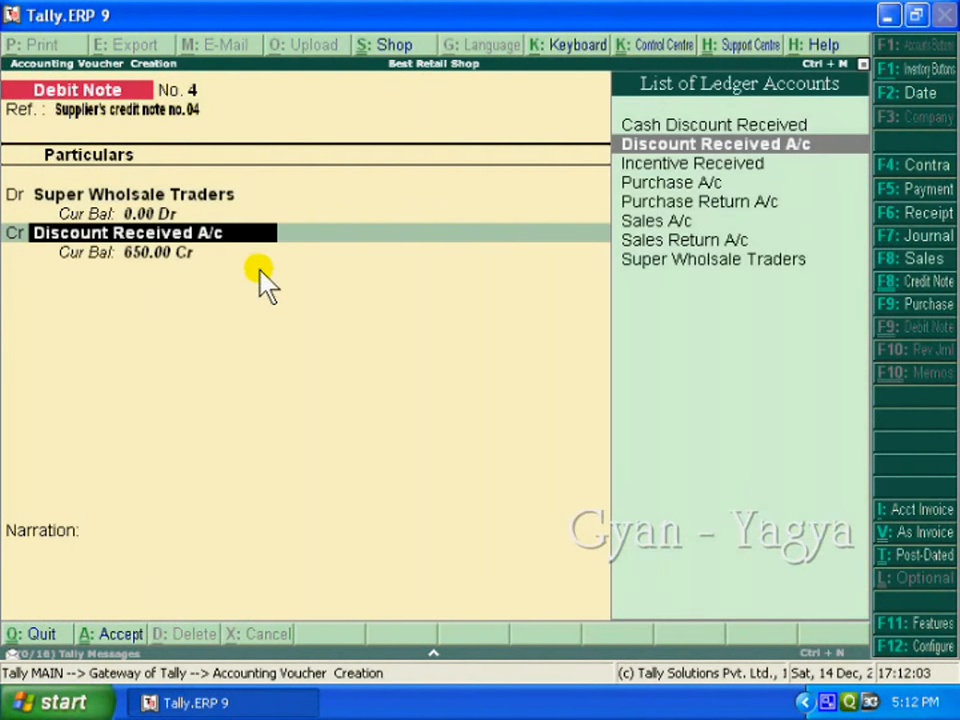
key("Up")
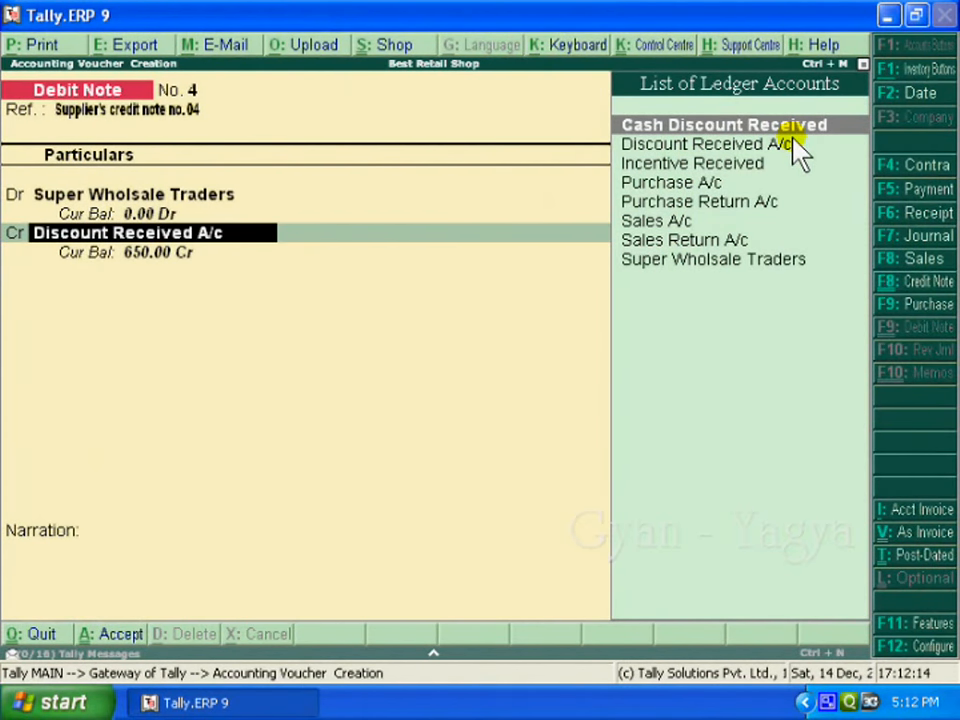
key("Return")
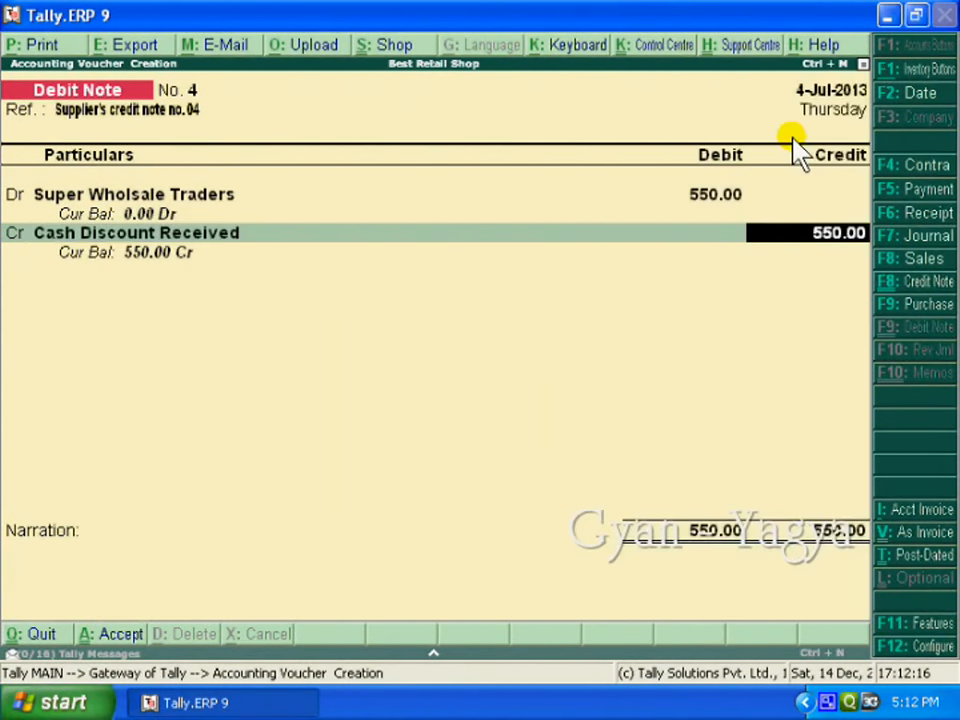
Step: Save the debit note with the narration "Being 2% cash discount received from M/s Super wholesale traders against early payment"
key("Return")
type("Being 2% cash discount received from M/s Super wholesale traders against early payment")
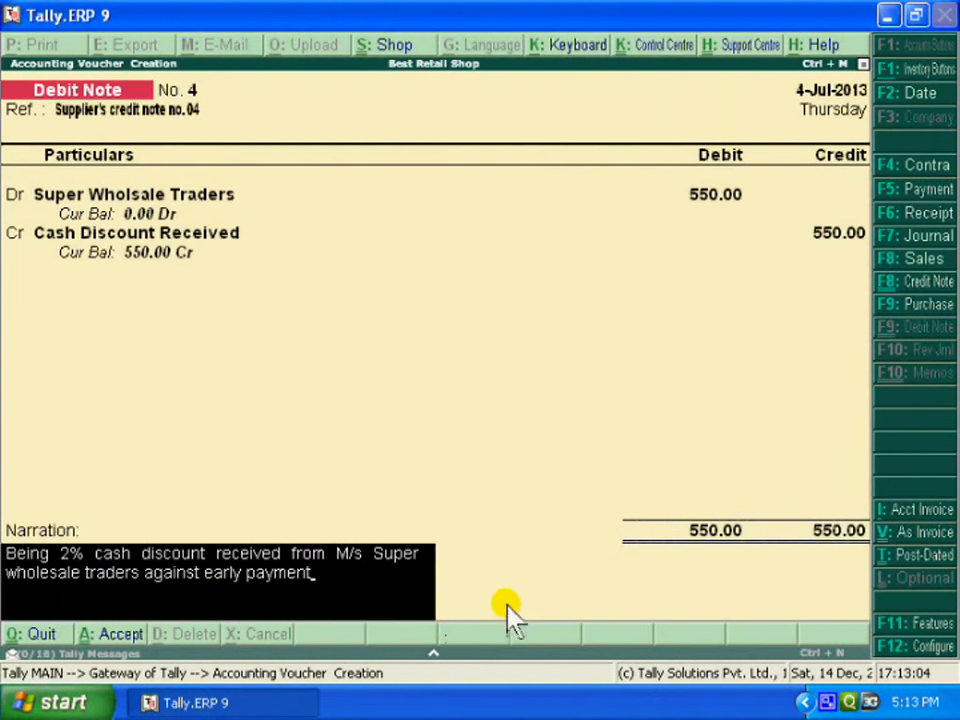
key("Return")
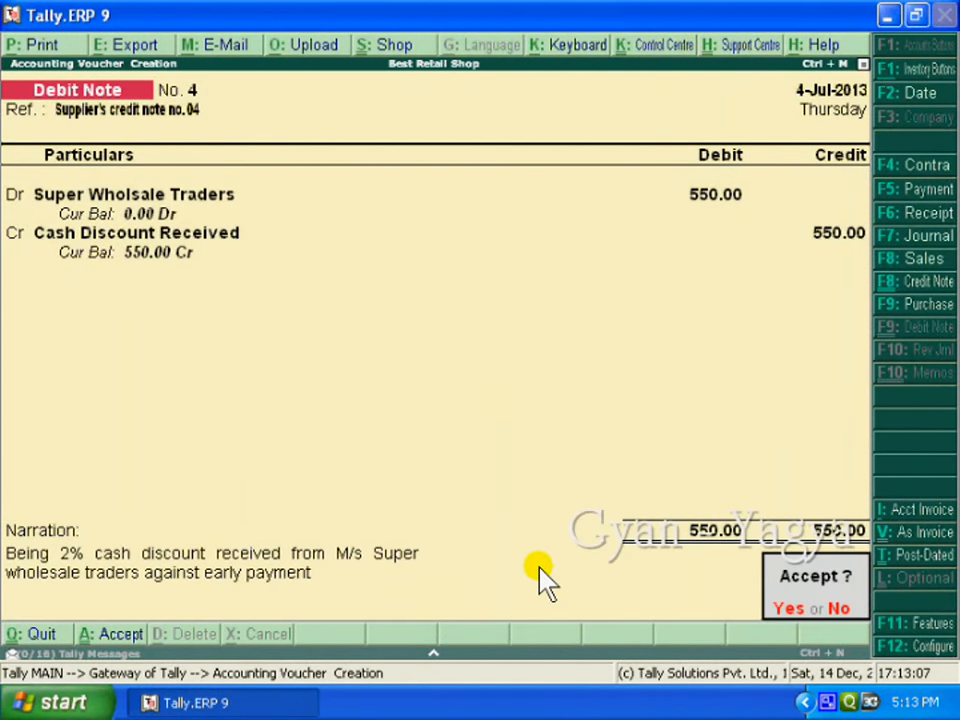
key("y")
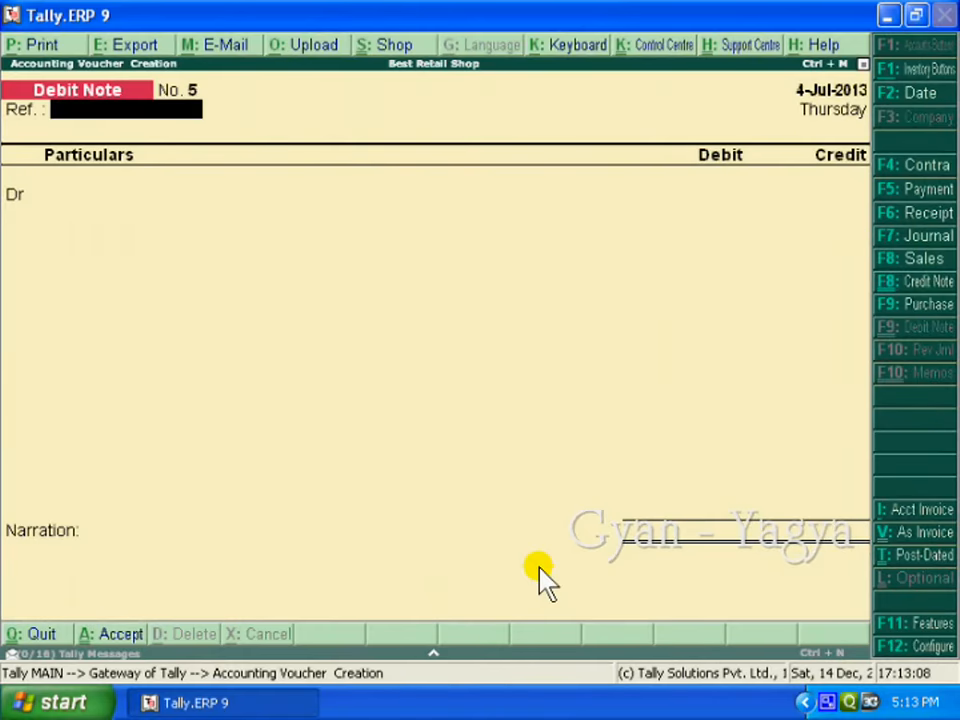